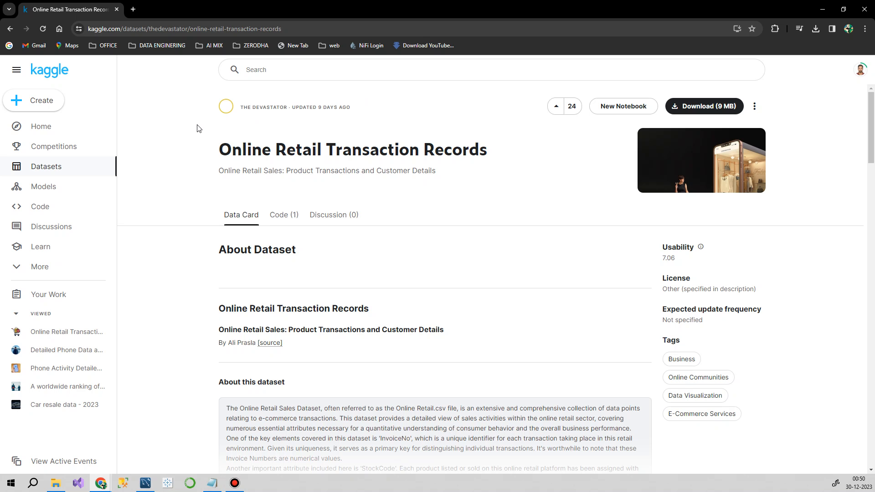
drag(503, 148, 206, 152)
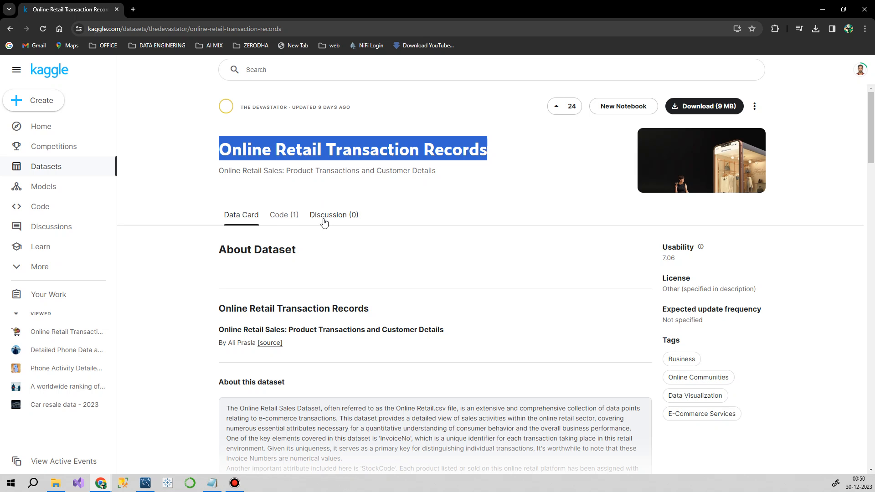
click(449, 186)
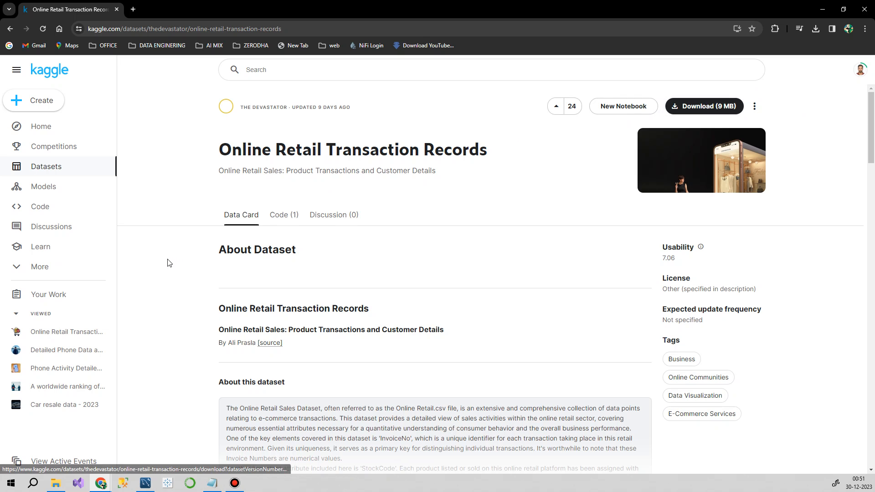
Step: Switch to File Explorer and try to open the Online Retail CSV file from the Data Set folder in Excel
click(55, 483)
double_click(116, 98)
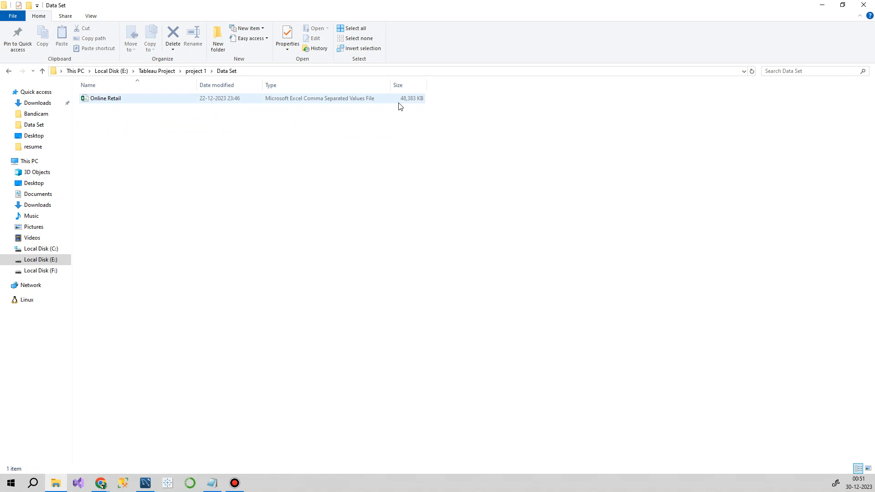
double_click(128, 103)
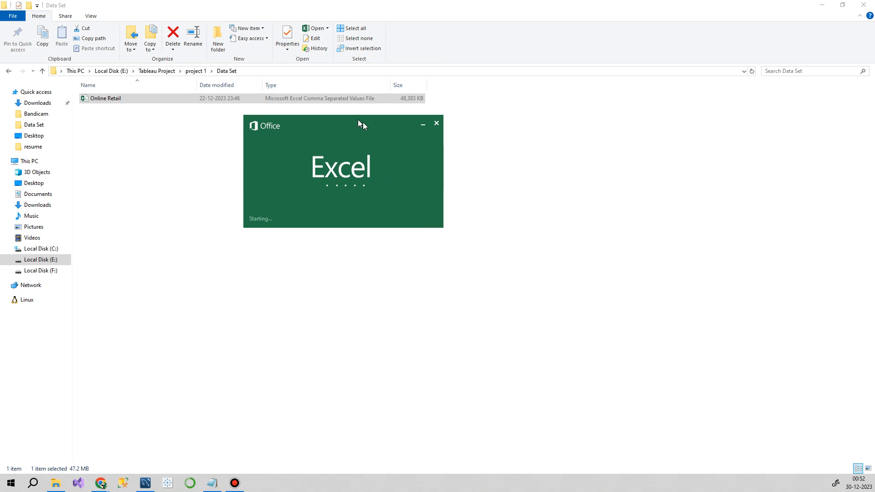
drag(357, 119, 418, 142)
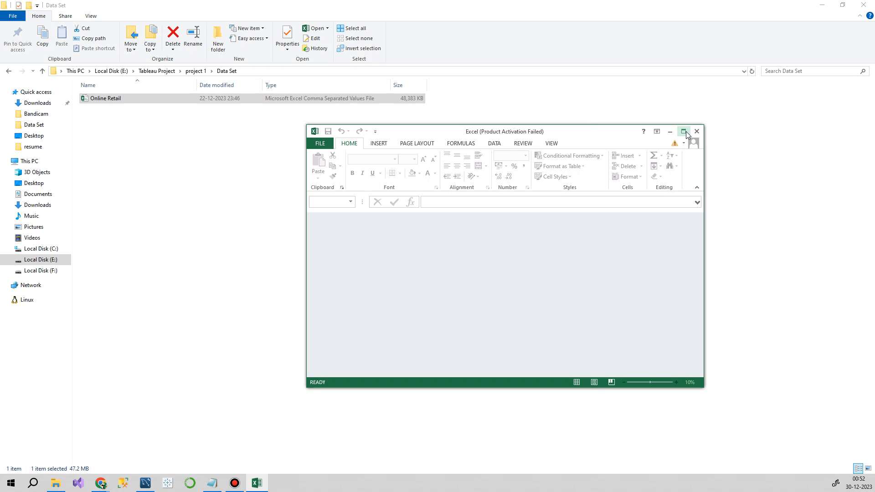
click(685, 131)
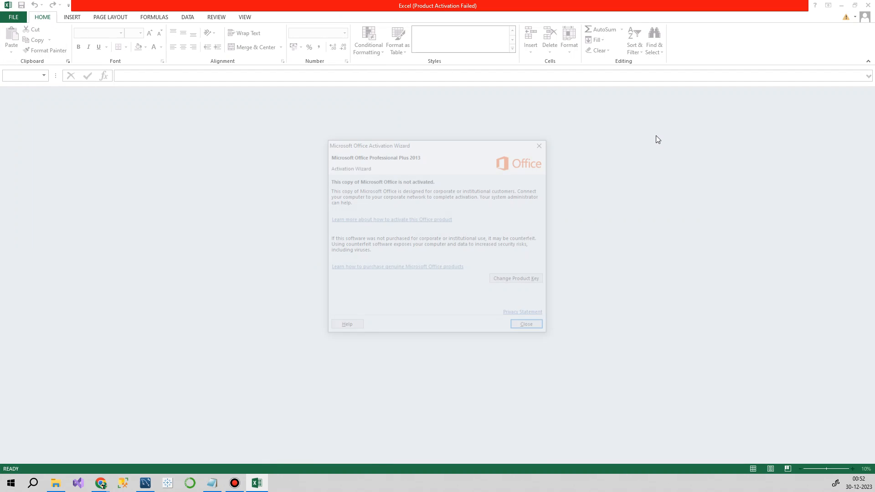
click(539, 146)
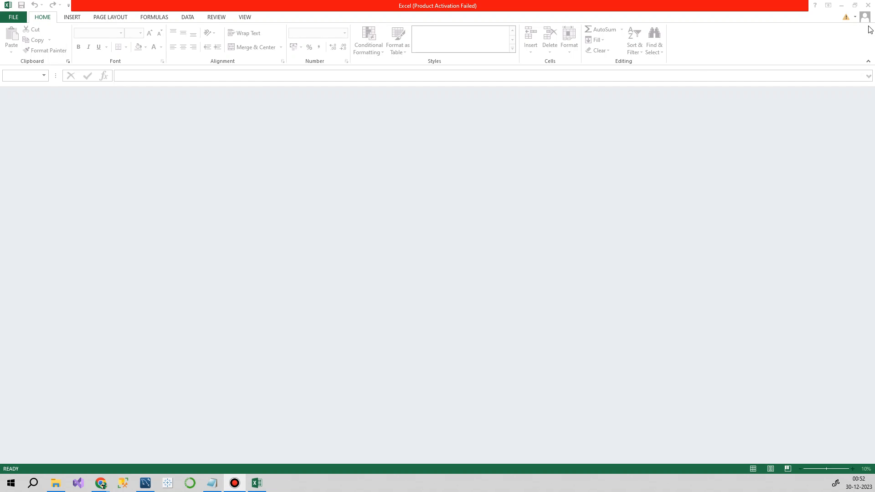
click(867, 7)
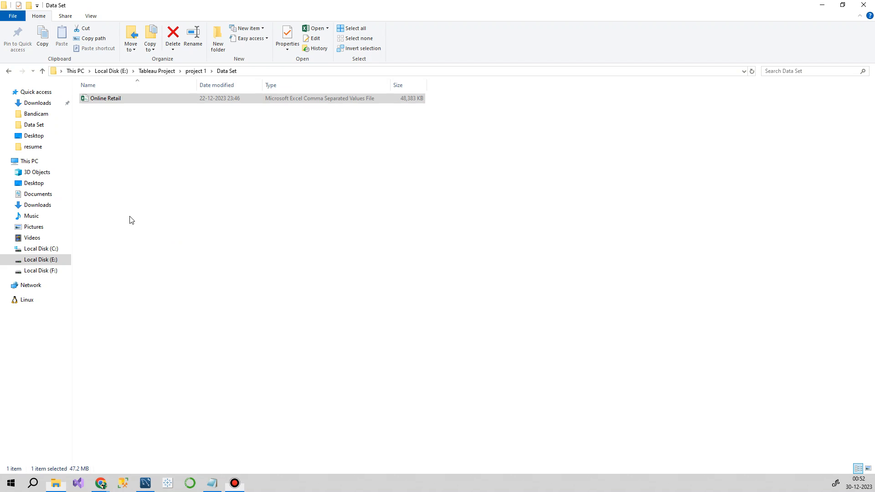
Step: Switch to MySQL Workbench and run "use retail_sales" to make retail_sales the default schema
click(145, 483)
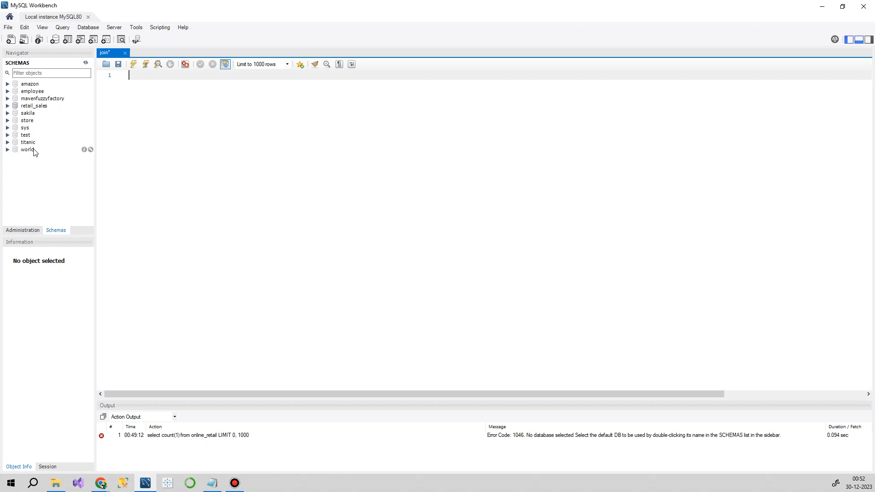
click(33, 107)
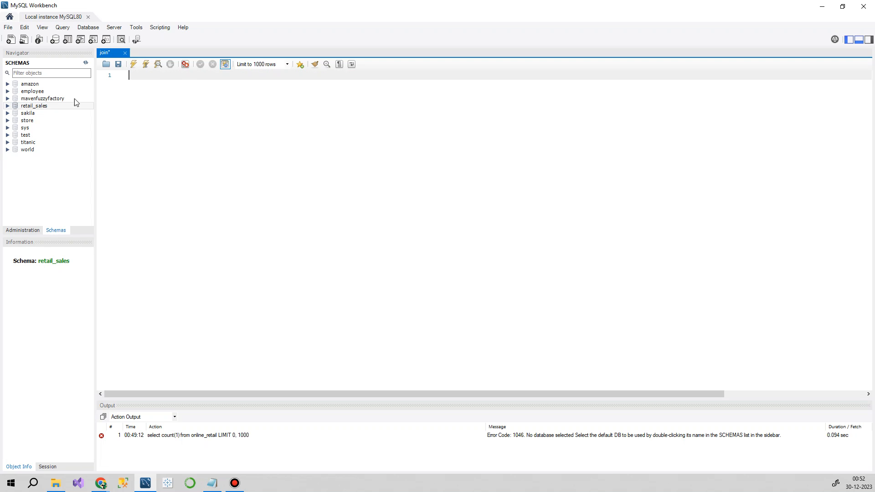
click(14, 108)
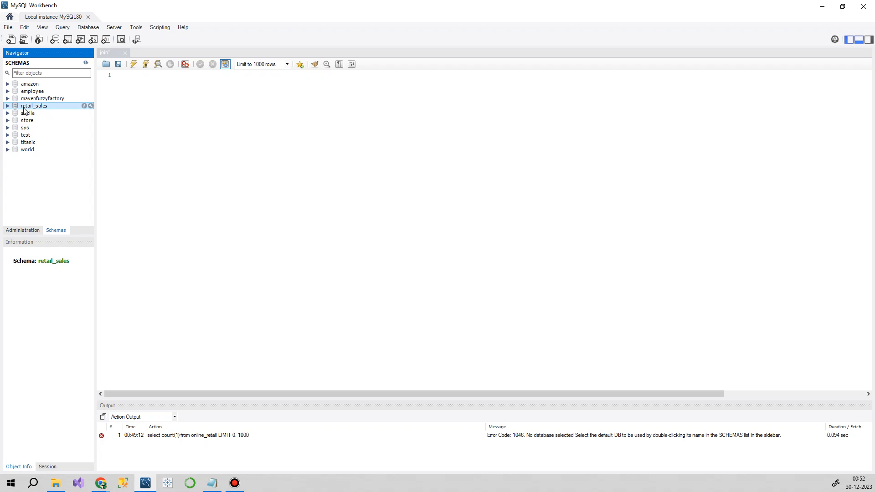
click(150, 76)
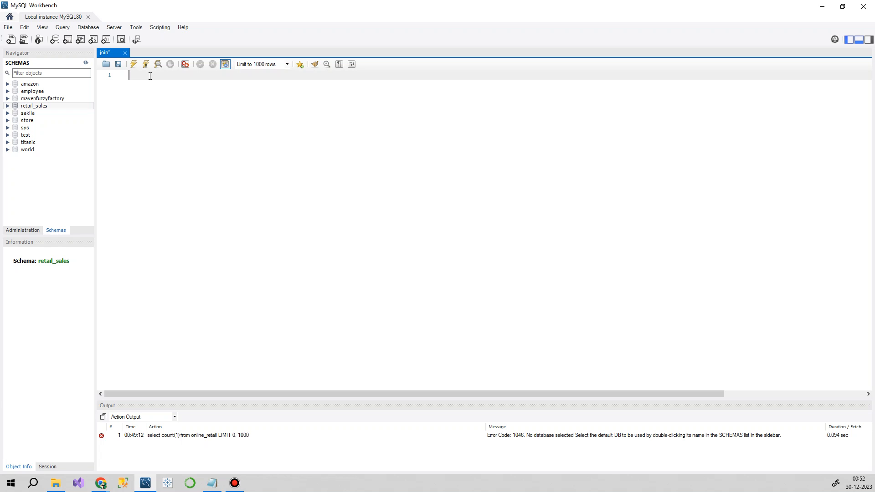
text(use retail_sales)
click(137, 66)
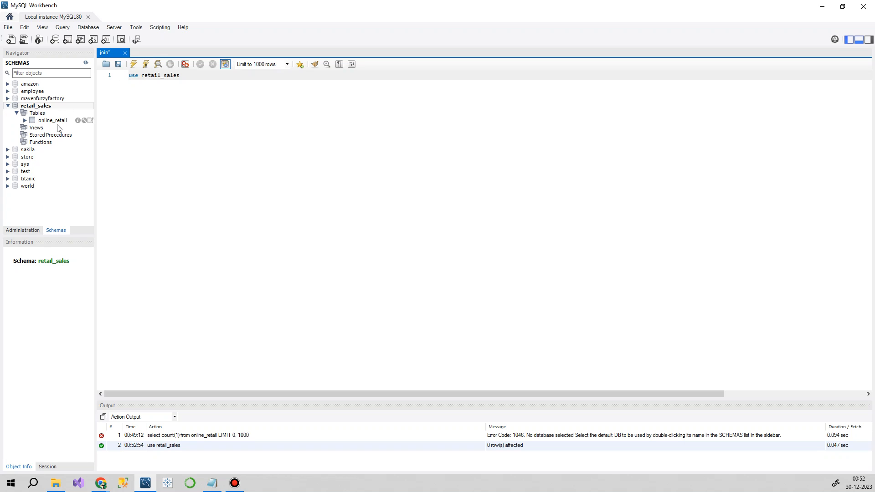
Step: Write the query "select * from onilne_retail" and delete the "use retail_sales" statement above it
key(Return)
key(Return)
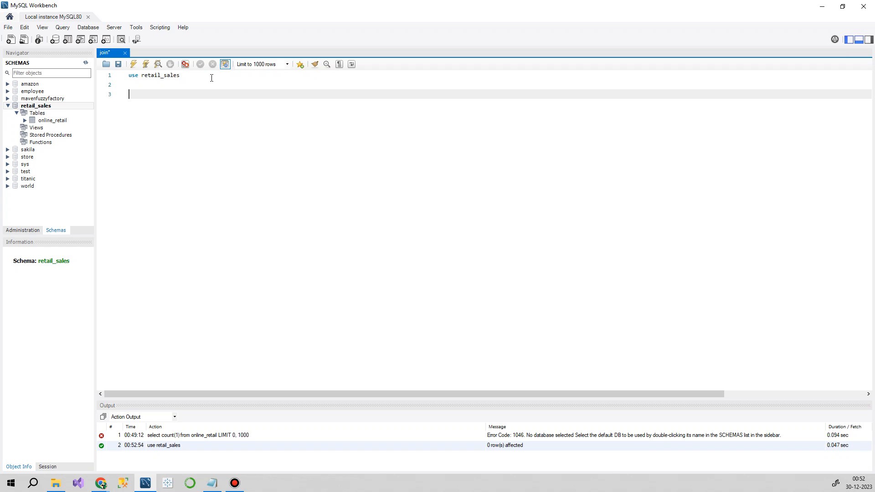
text(select * from onilne_retail)
drag(211, 76, 129, 76)
key(Delete)
key(Delete)
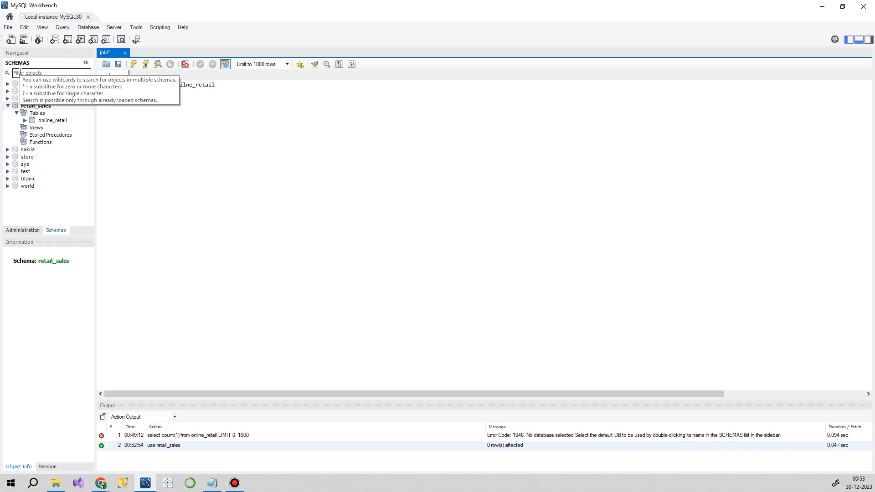
Step: Try to run the "select * from onilne_retail" query
click(231, 87)
drag(231, 87, 129, 85)
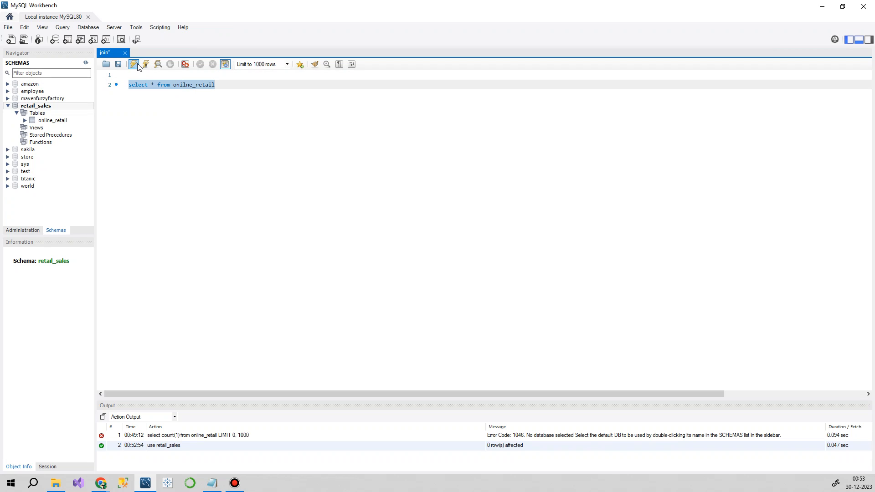
click(134, 64)
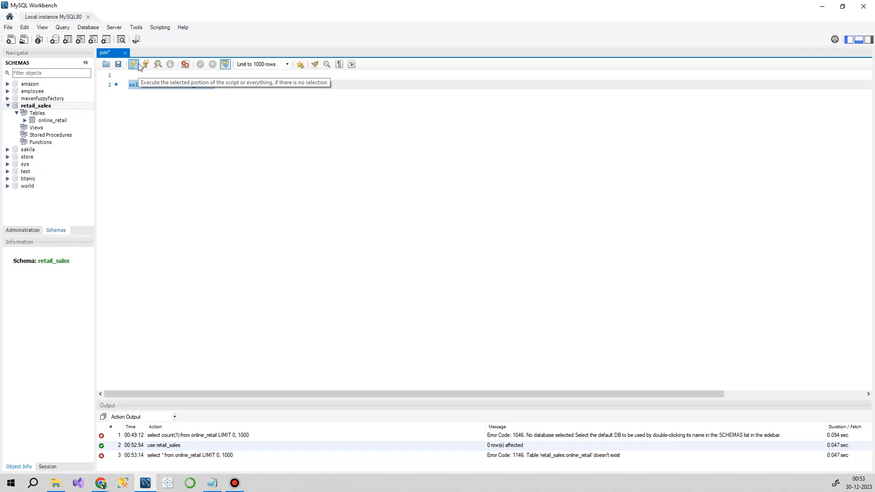
click(134, 65)
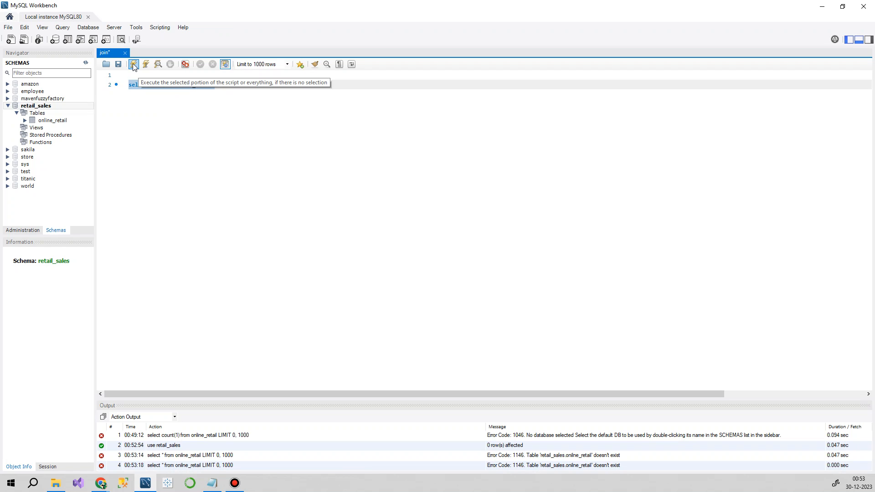
click(209, 92)
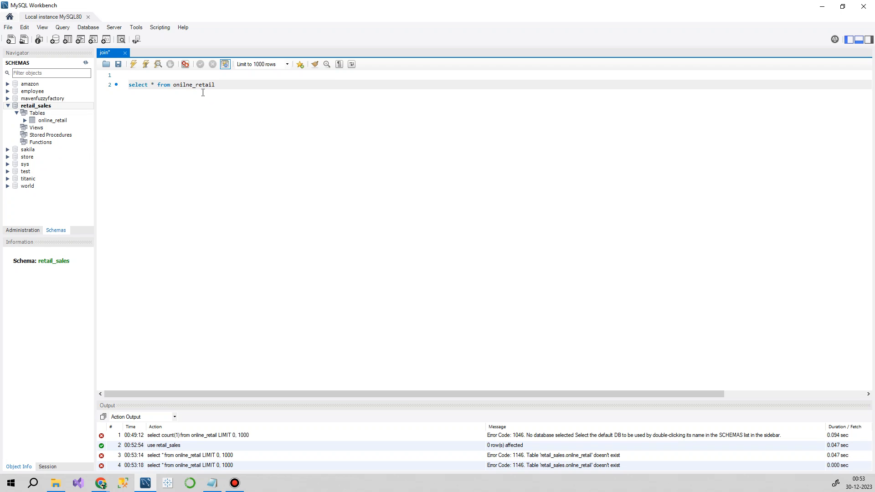
Step: Show the rows of the online_retail table from the retail_sales schema and enlarge the query editor above the results
click(52, 121)
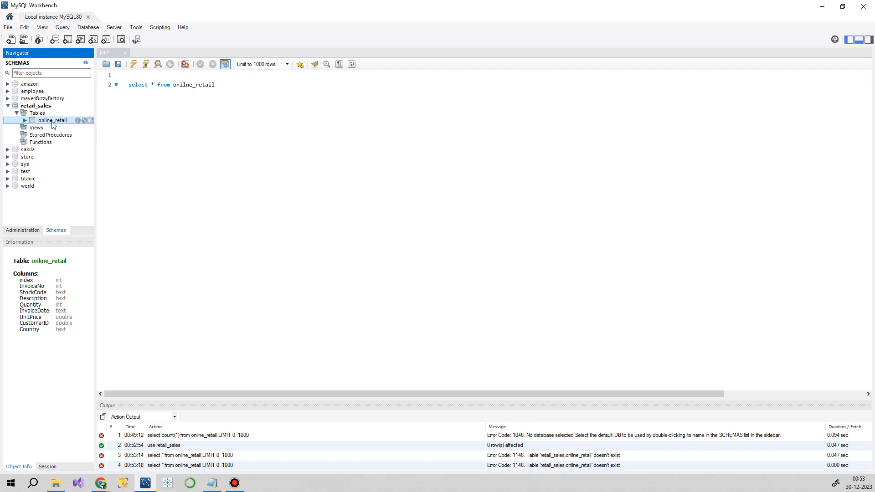
click(90, 120)
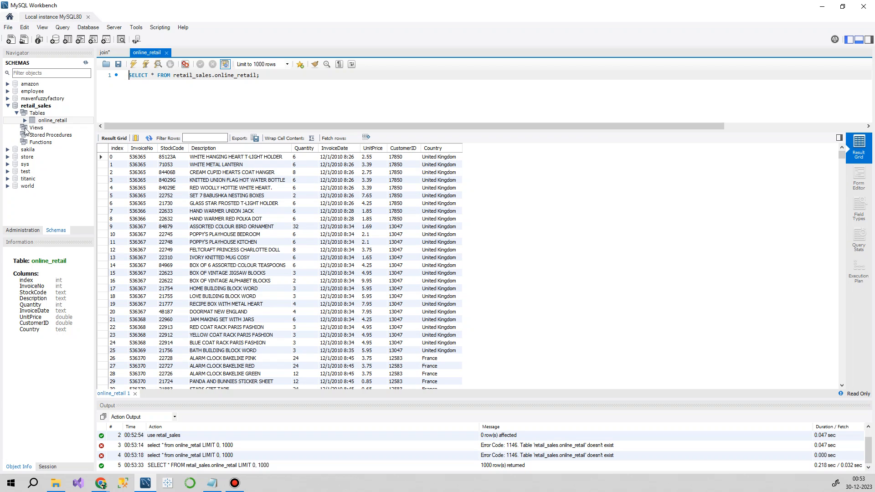
scroll(251, 217, down, 20)
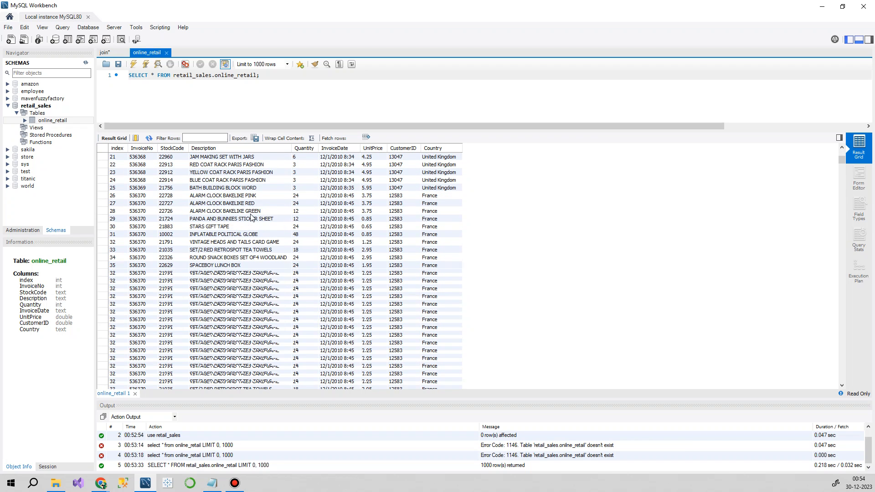
scroll(251, 217, up, 20)
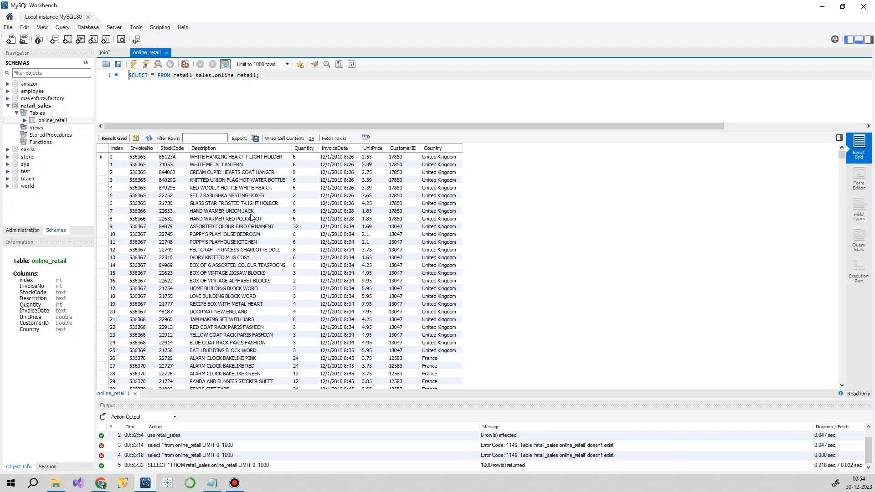
drag(441, 132, 452, 171)
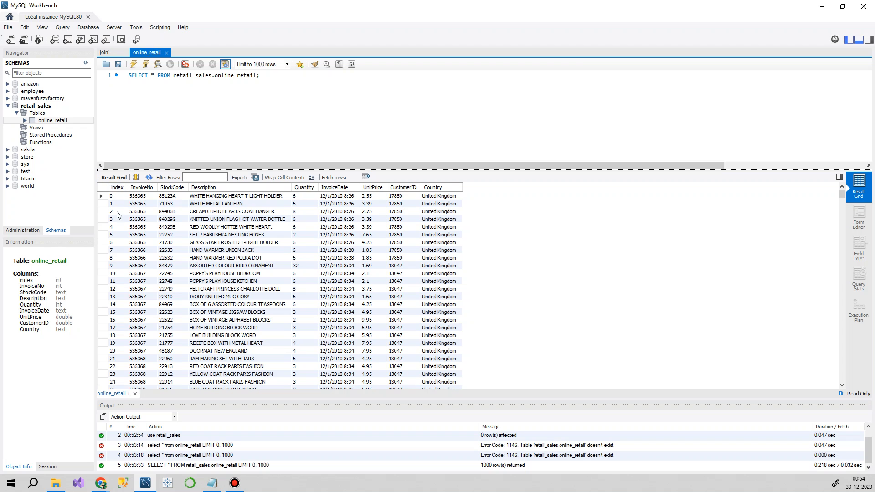
Step: Examine the online_retail records, including the index, unit price, customer ID and country columns
scroll(117, 222, down, 14)
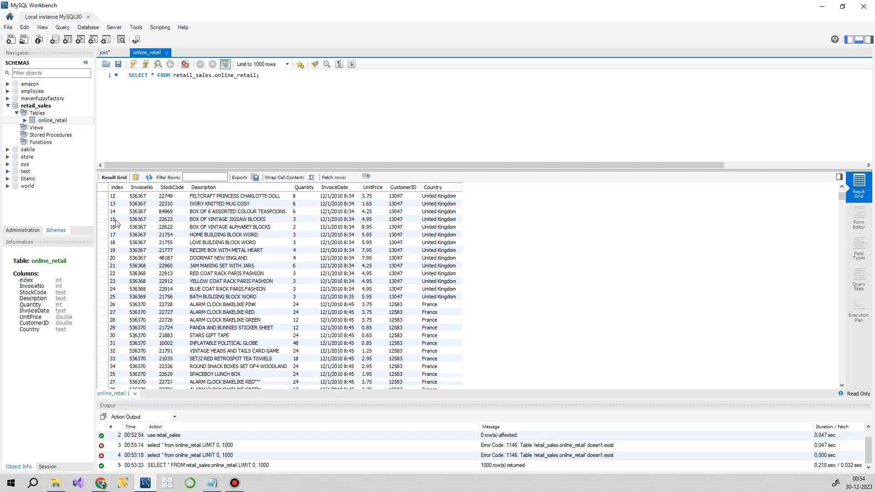
scroll(115, 224, down, 10)
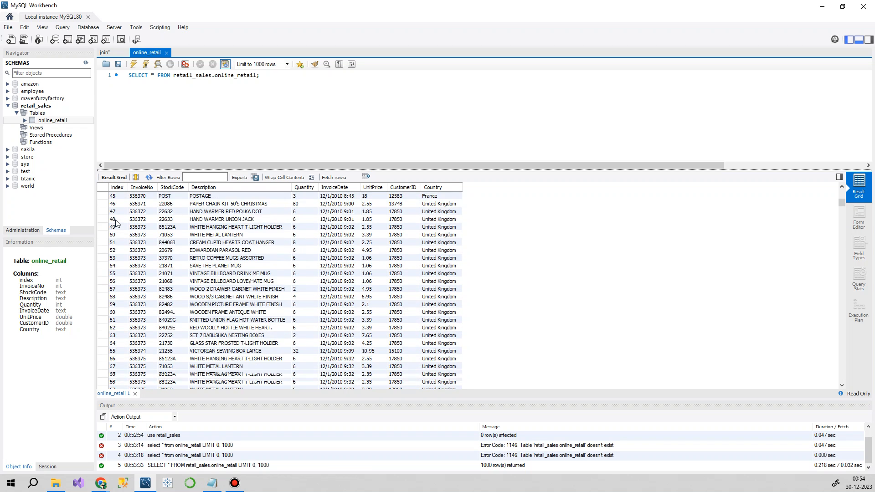
scroll(111, 224, down, 10)
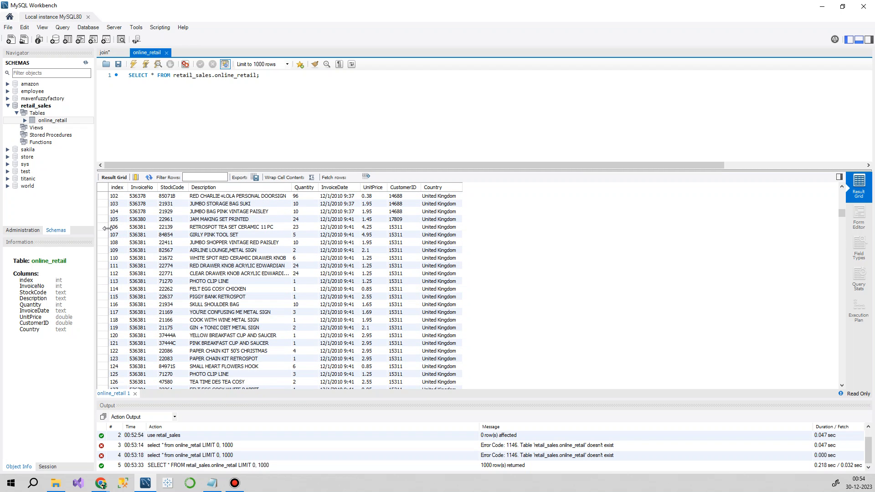
scroll(132, 258, up, 8)
scroll(131, 255, up, 20)
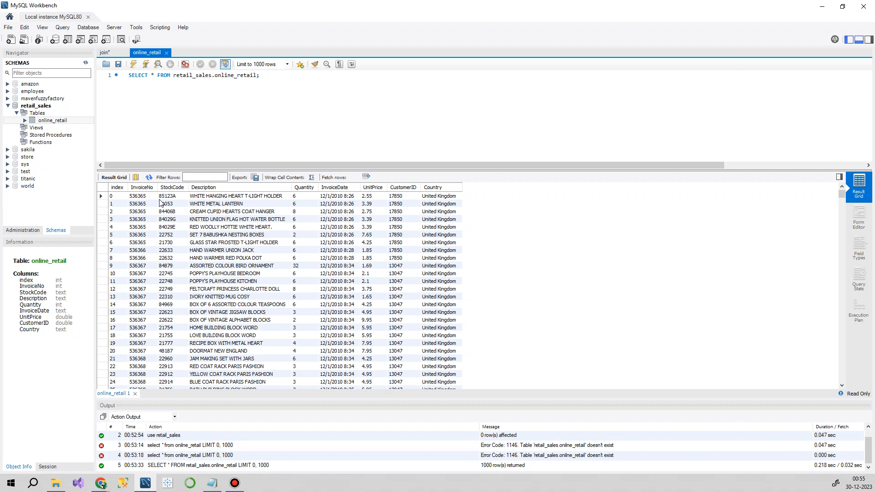
click(375, 199)
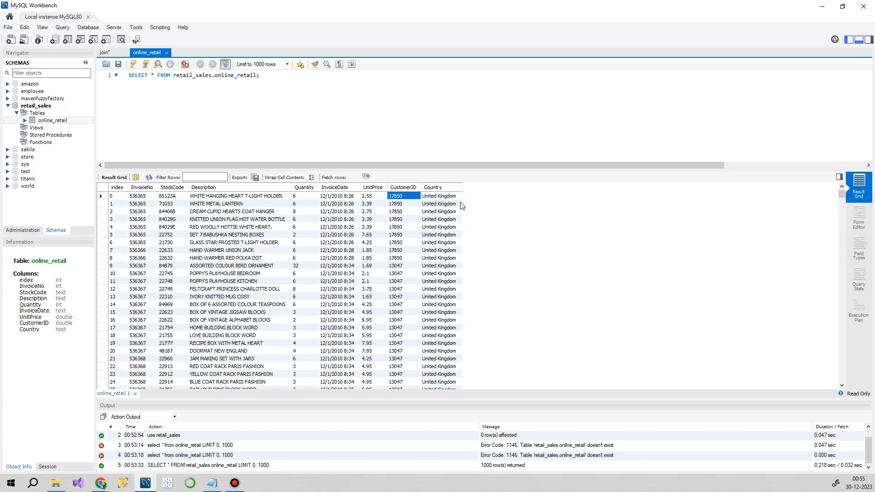
click(433, 197)
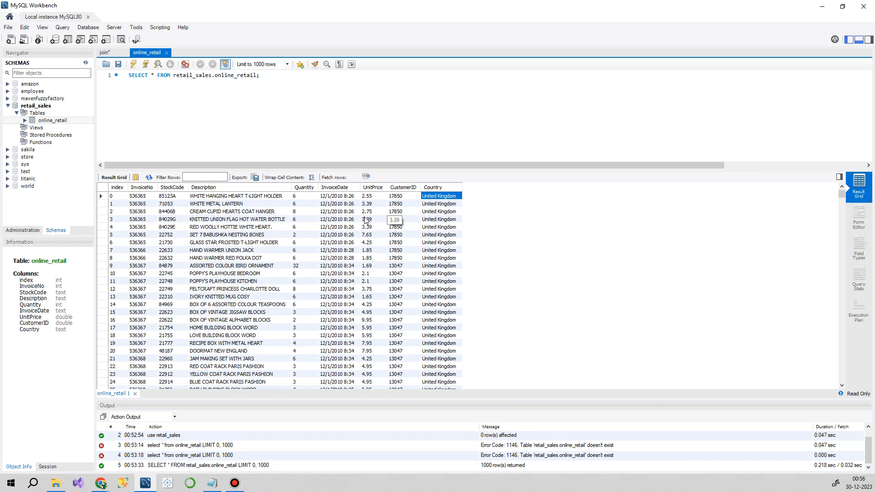
scroll(190, 243, down, 3)
scroll(190, 243, up, 3)
Step: Add the query "select count(1) from online_retail;" two lines below the existing SELECT statement
click(218, 75)
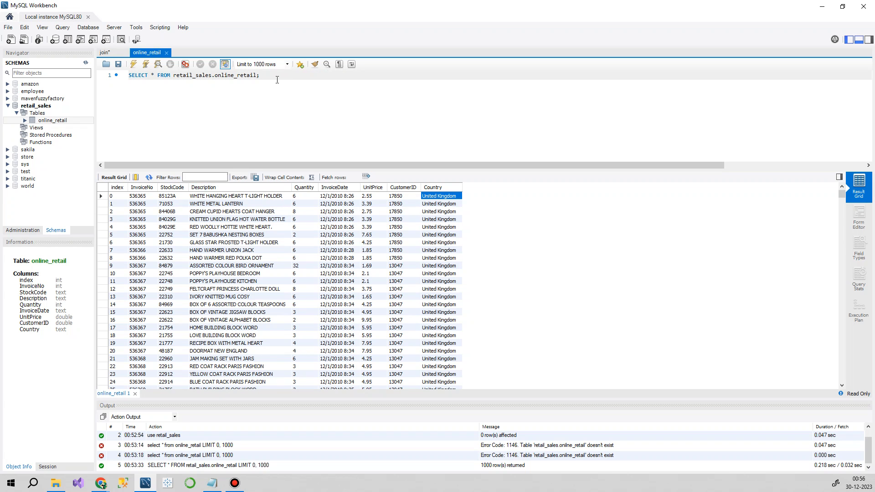
key(Return)
key(Return)
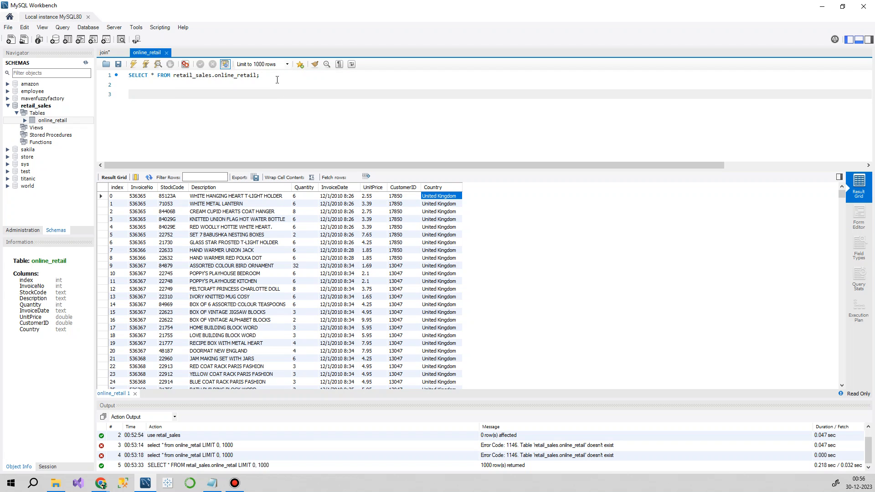
text(seect count(1) from)
drag(256, 75, 215, 74)
key(ctrl+c)
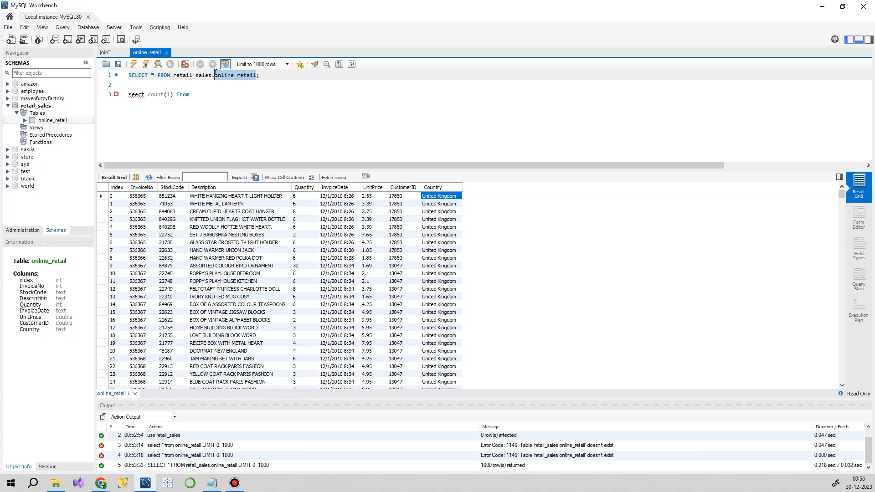
click(228, 95)
key(ctrl+v)
text(;)
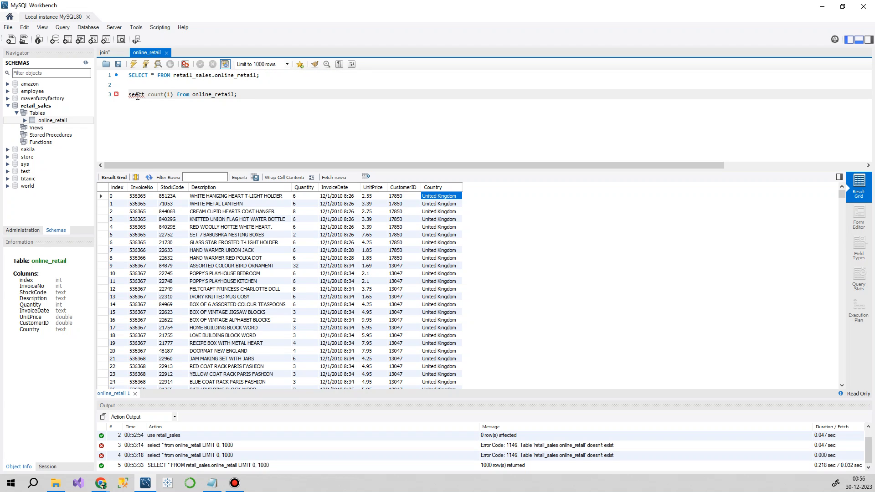
text(l)
key(Escape)
Step: Run the "select count(1) from online_retail;" query and check the returned row count
drag(270, 94, 108, 97)
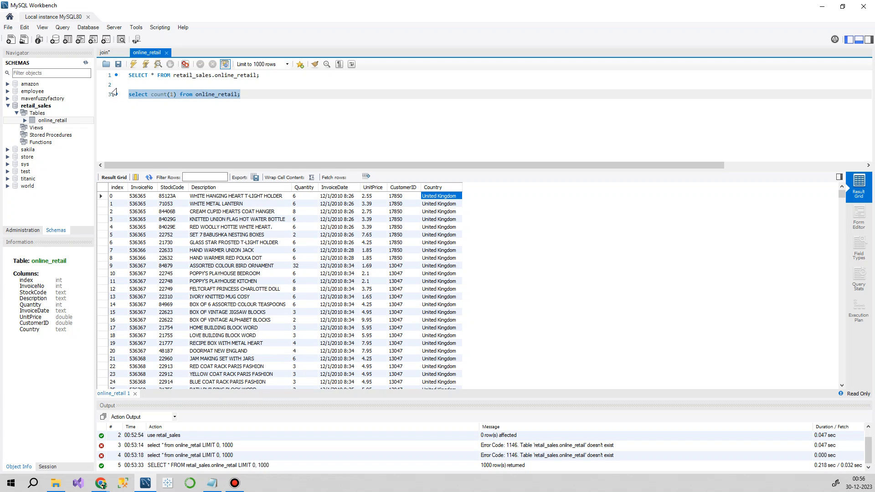
click(133, 64)
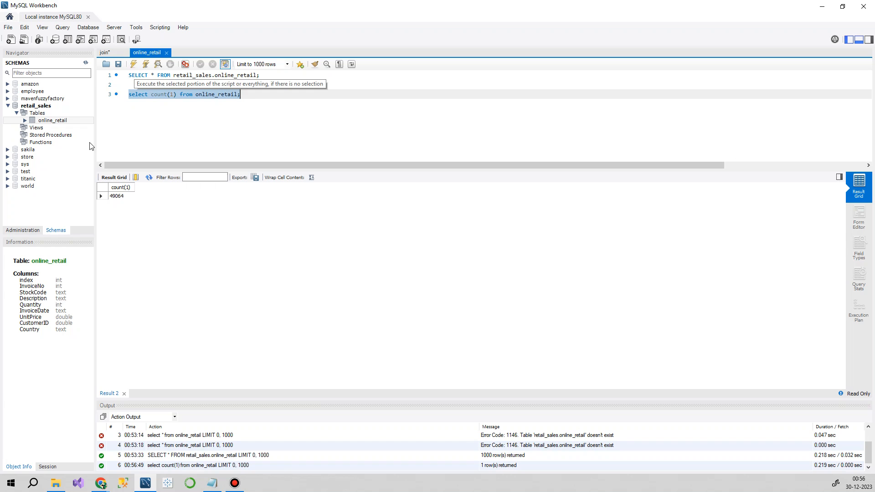
click(114, 201)
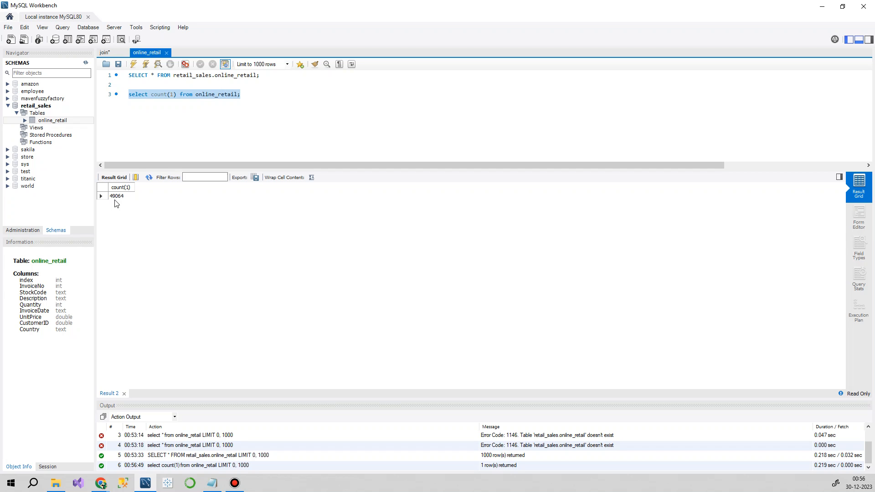
click(116, 197)
Step: Add two new lines below the row-count query and rerun the SELECT * statement on retail_sales.online_retail
click(201, 117)
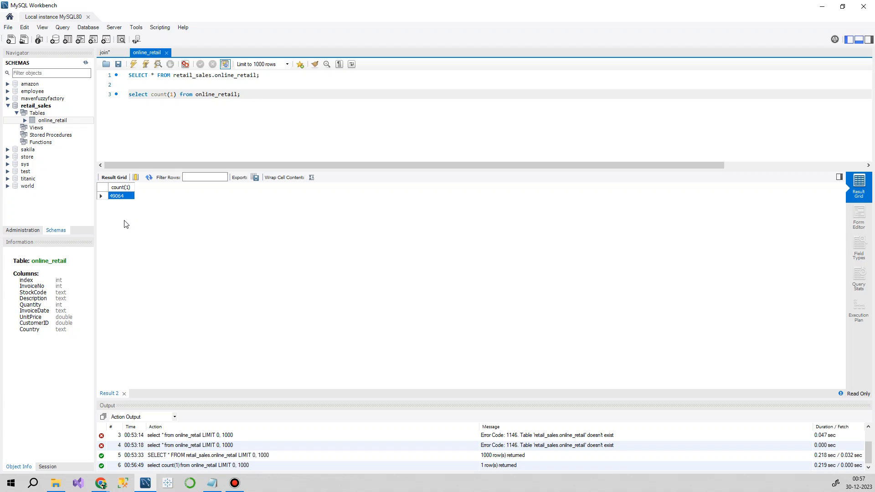
key(Return)
key(Return)
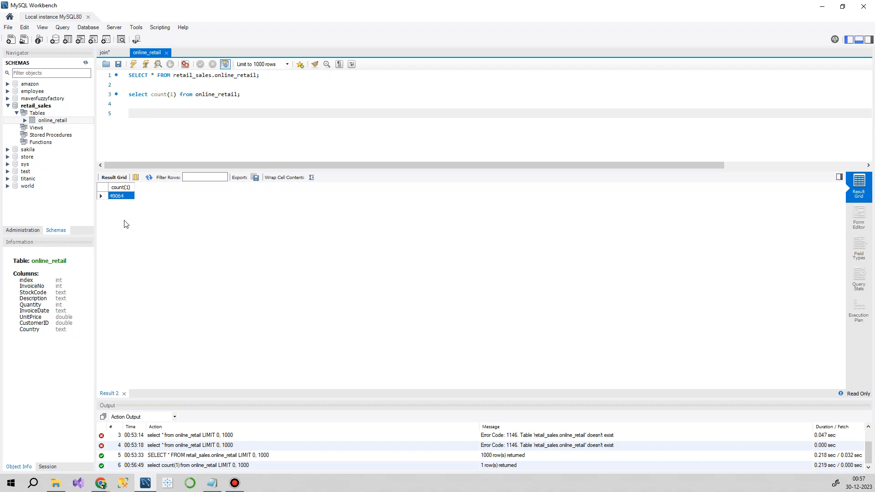
key(Up)
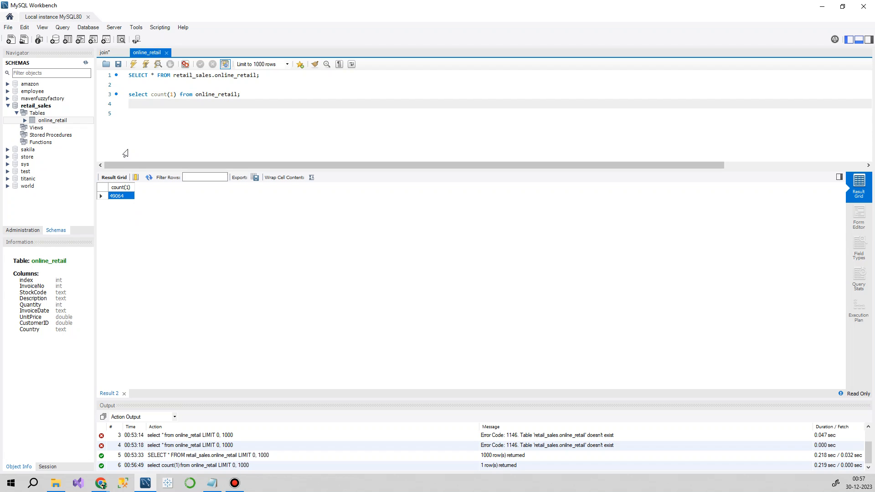
drag(264, 75, 129, 75)
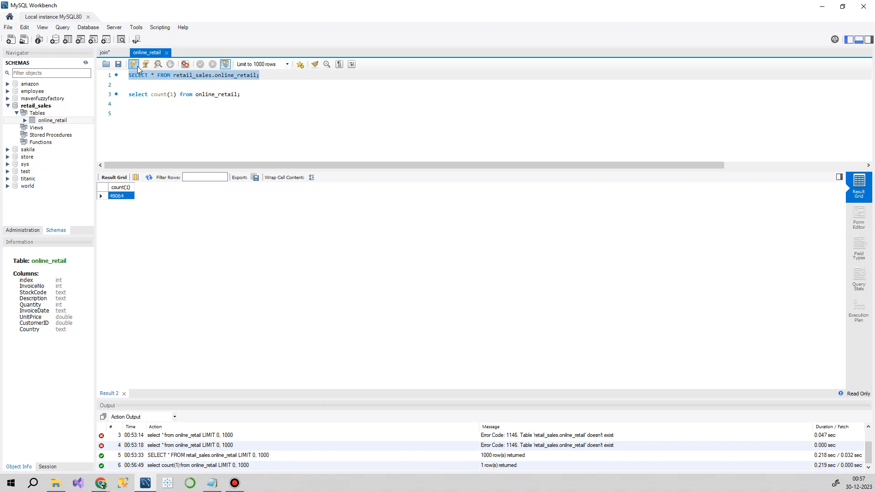
click(133, 64)
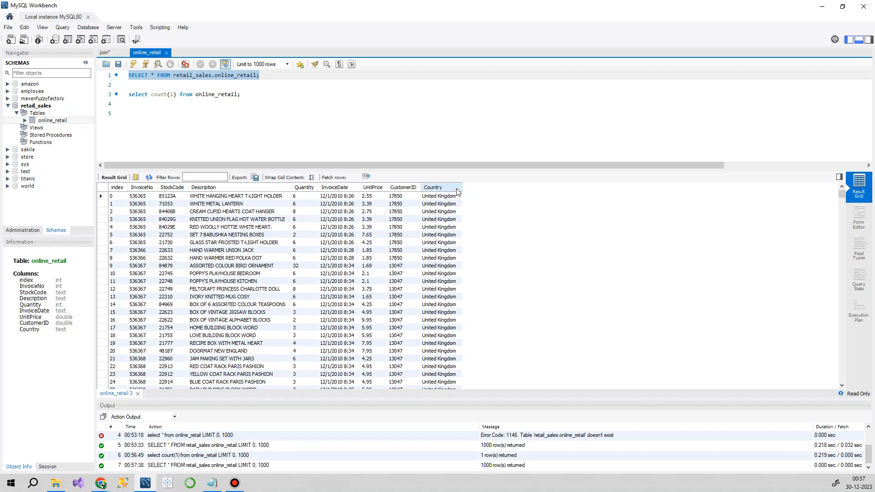
Step: Write "select country, count(1) from online_retail" on line 5, reusing the table name from the row-count query
click(171, 116)
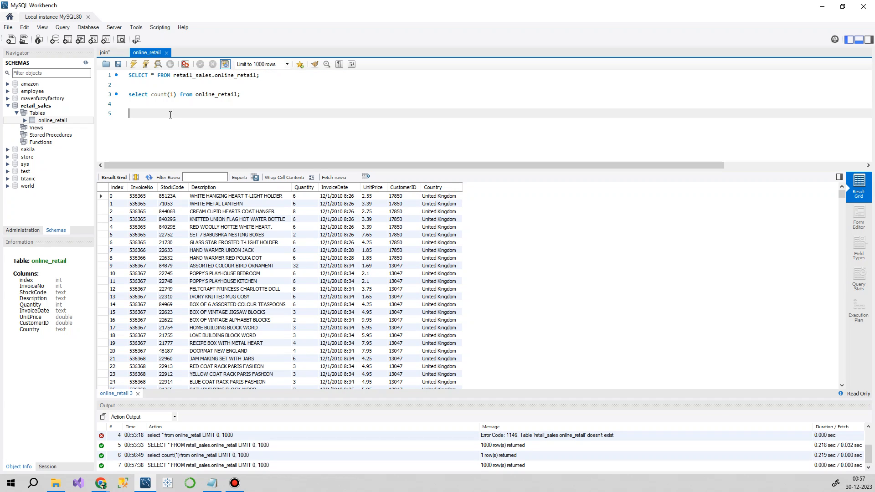
text(select country, count(0)
key(BackSpace)
text(1) from)
double_click(224, 95)
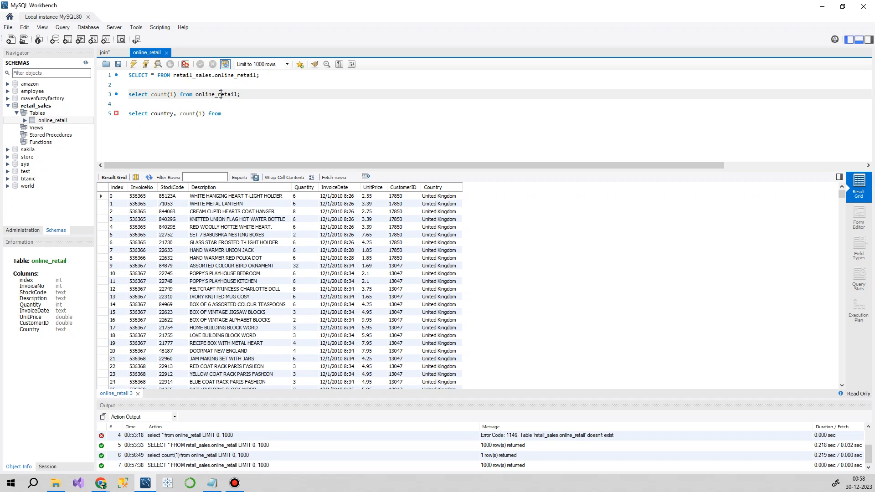
key(ctrl+c)
click(238, 114)
key(ctrl+v)
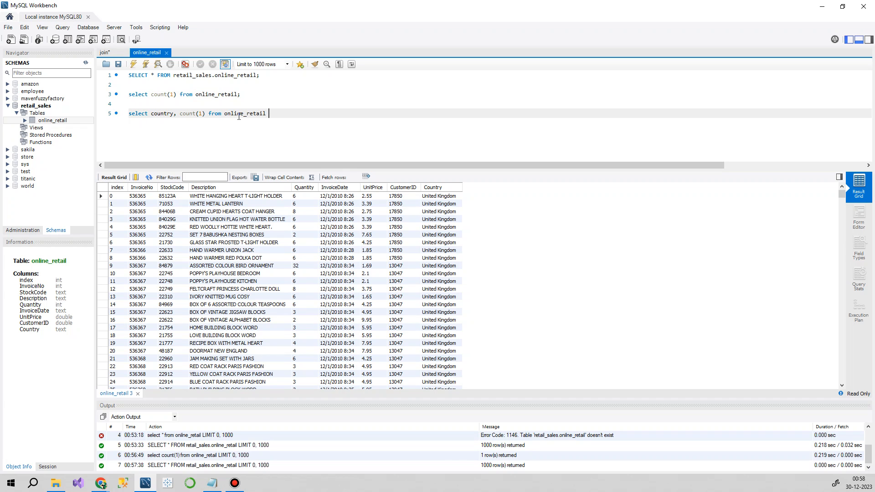
Step: Complete the country count query with "group by country;"
text(group by)
double_click(159, 114)
click(310, 111)
key(ctrl+v)
text(;)
Step: Run the country count query and check the United Kingdom row's count
drag(342, 111, 121, 112)
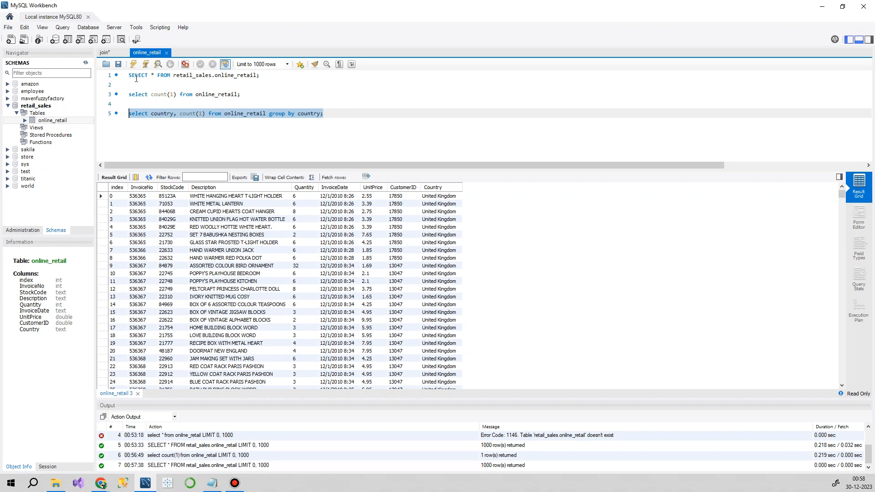
click(134, 64)
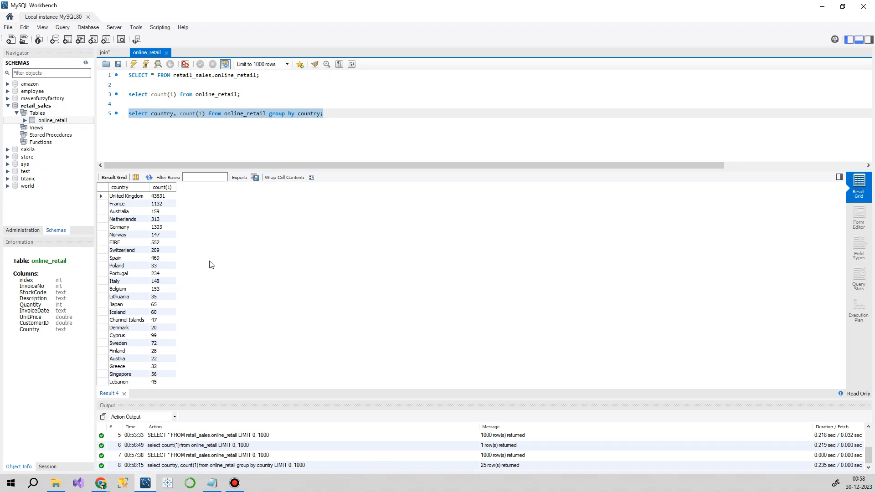
click(126, 197)
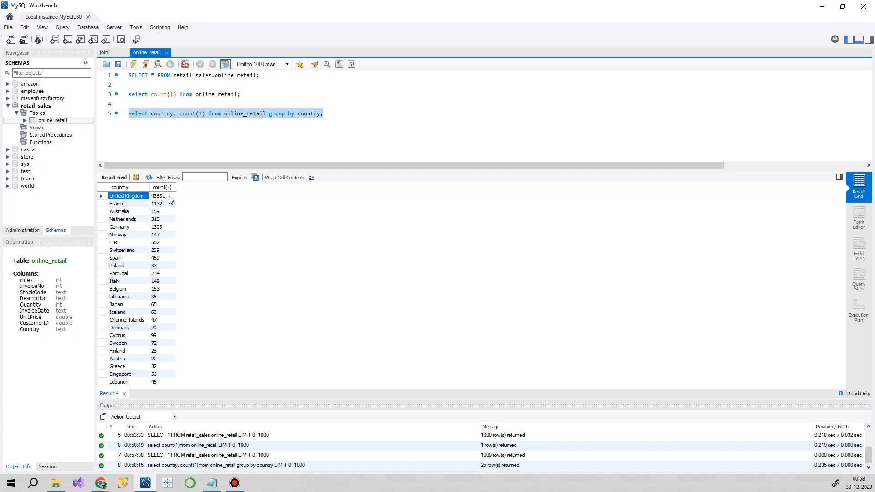
click(170, 201)
Step: Show the online_retail table's full records again in place of the country counts
click(325, 114)
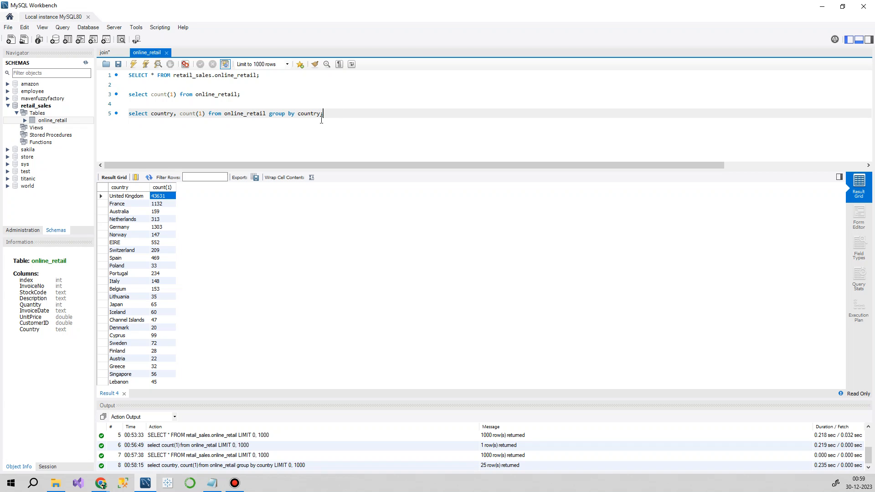
drag(277, 75, 128, 75)
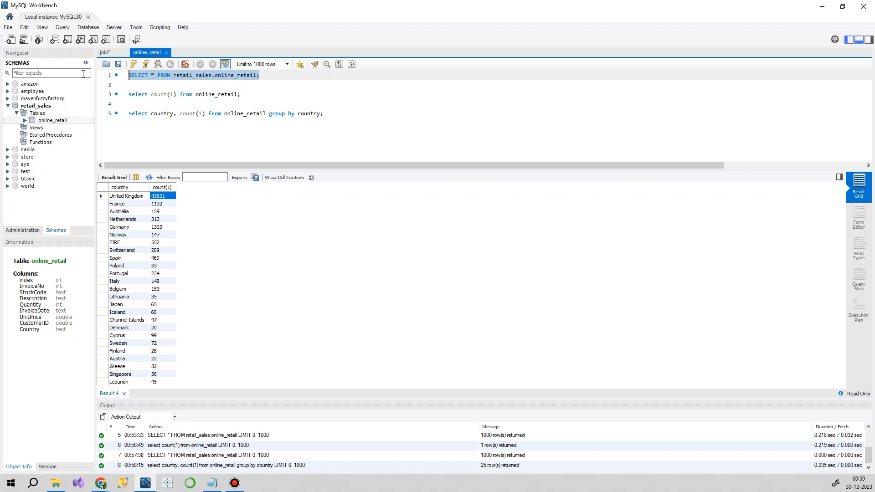
click(135, 67)
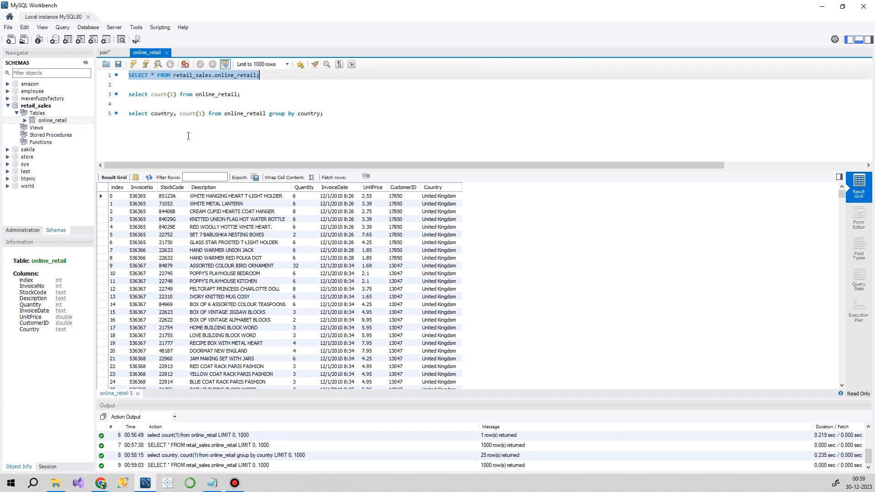
Step: Add the comment "# how many customers" two lines below the country count query, followed by a new line
click(361, 117)
key(Return)
key(Return)
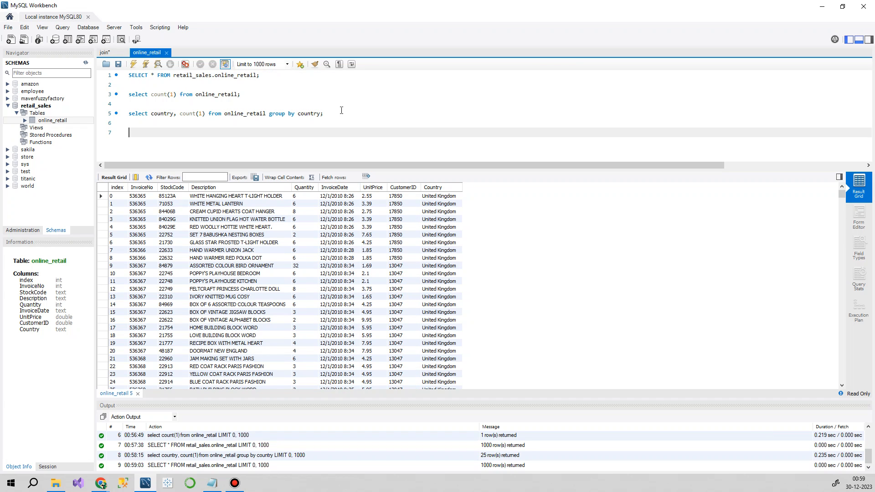
text(#)
text( how an=)
key(BackSpace)
key(BackSpace)
key(BackSpace)
text(many customers)
key(Return)
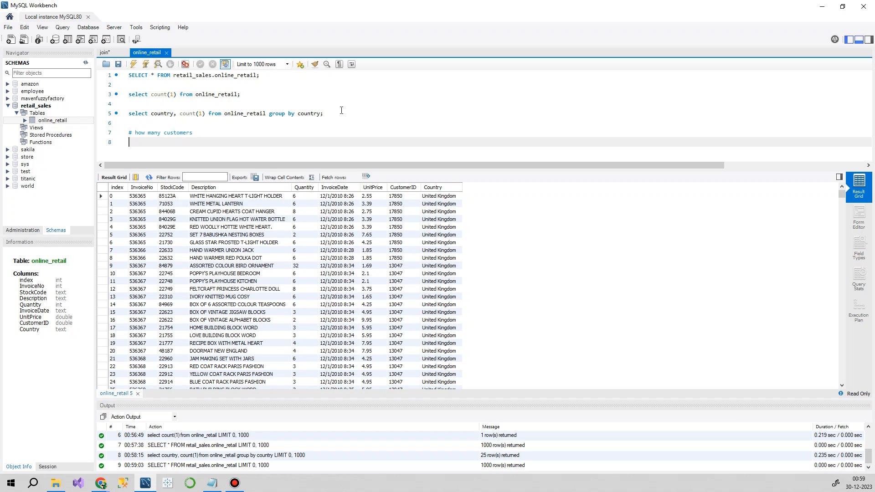
Step: Start a new query with "select distinct" directly below the customers comment
text(select distinct())
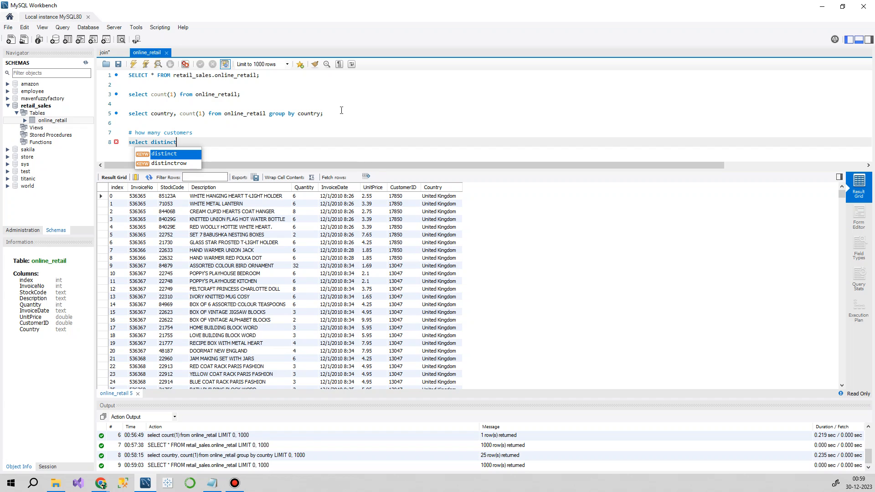
key(Left)
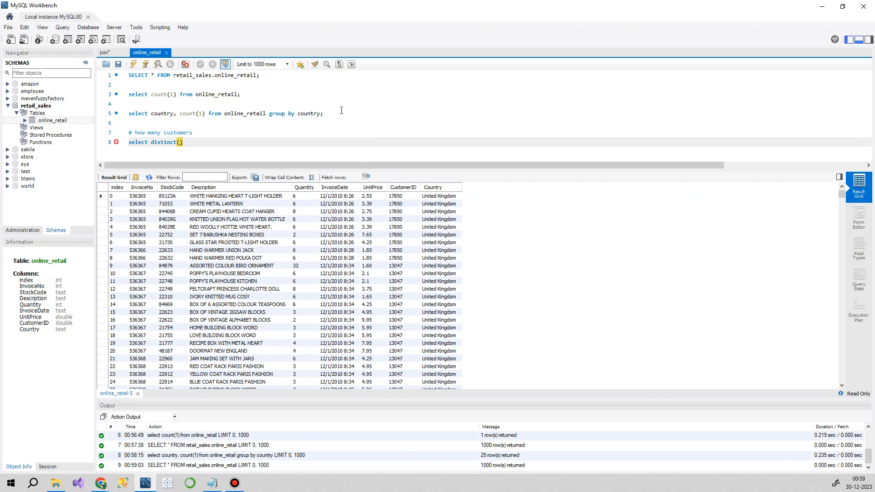
key(Delete)
key(BackSpace)
Step: Extend the new query with "count(CustomerID) from"
text(count())
key(Left)
text(CustomerID)
key(Right)
text(from)
Step: Complete the customer count query with the online_retail table name copied from line 5, ending in a semicolon, and run it
key(Up)
key(Up)
key(Up)
key(Right)
key(Right)
key(Right)
key(Right)
key(Right)
key(shift+Left)
key(shift+Left)
key(shift+Left)
key(shift+Left)
key(shift+Left)
key(shift+Left)
key(shift+Left)
key(shift+Left)
key(shift+Left)
key(shift+Left)
key(shift+Left)
key(shift+Left)
key(shift+Left)
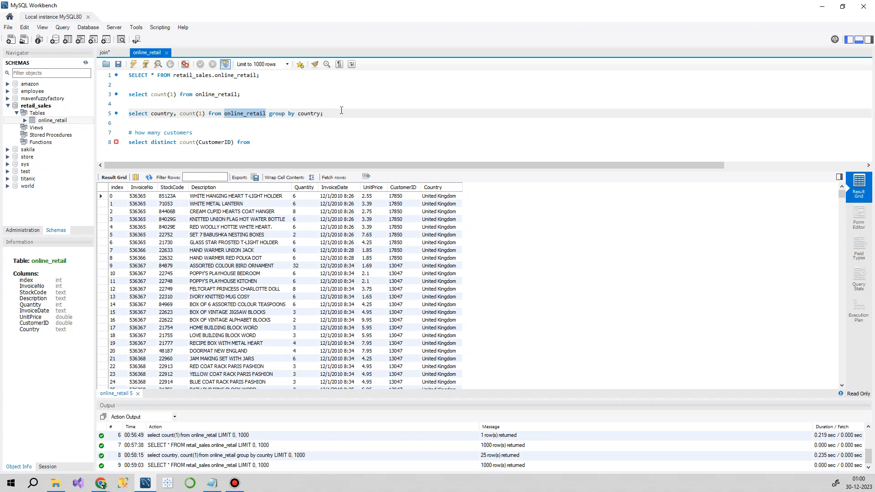
key(Down)
key(Down)
key(Down)
key(Right)
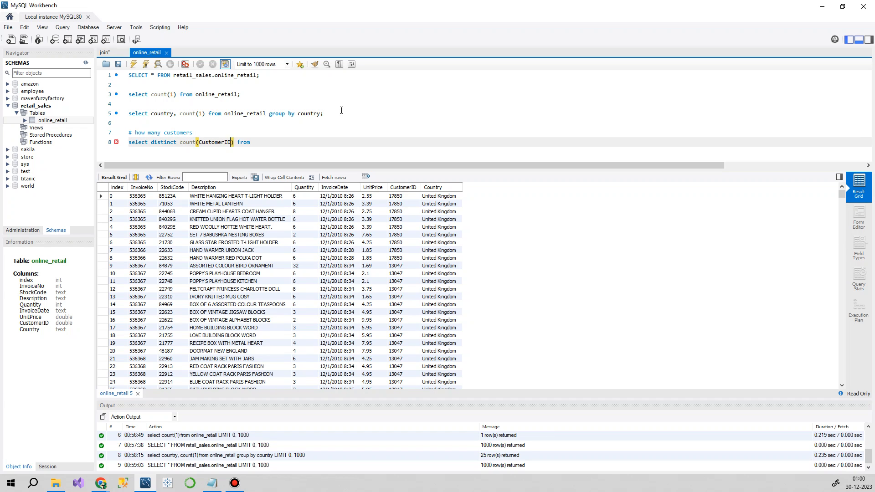
key(ctrl+v)
drag(340, 142, 101, 145)
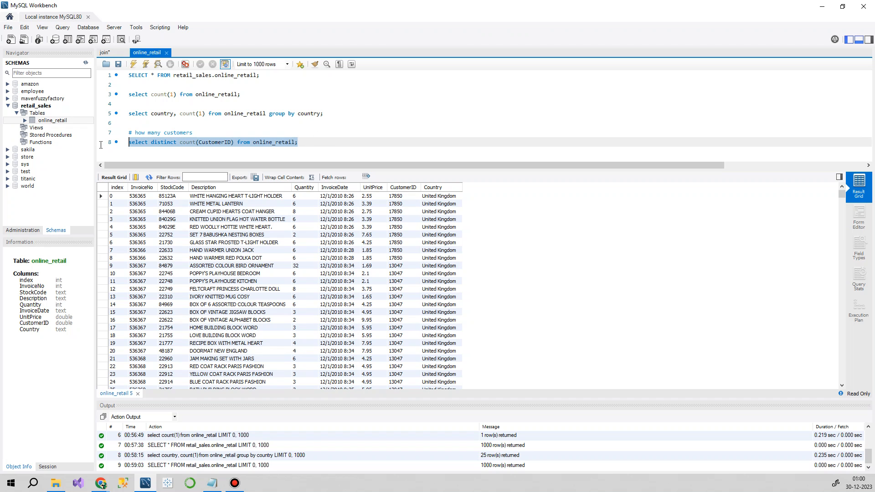
click(133, 64)
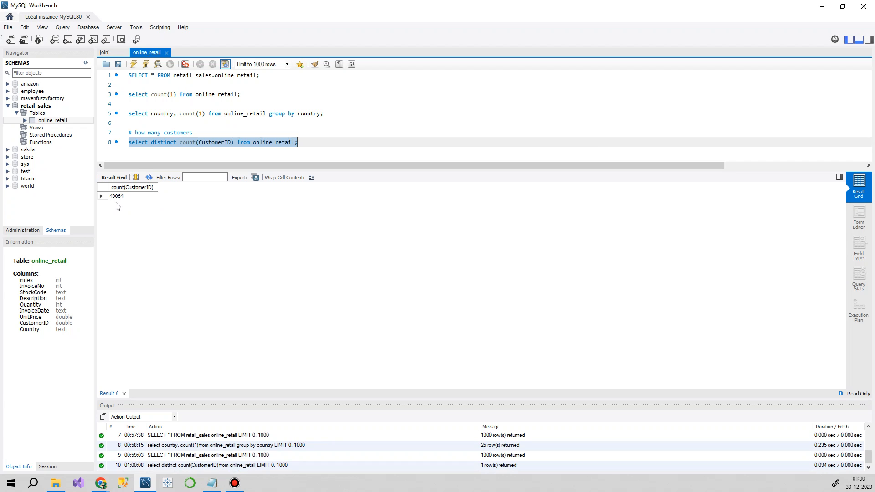
Step: Move the distinct keyword inside the parentheses so the customer query uses "count(distinct CustomerID)"
double_click(161, 143)
key(BackSpace)
triple_click(174, 142)
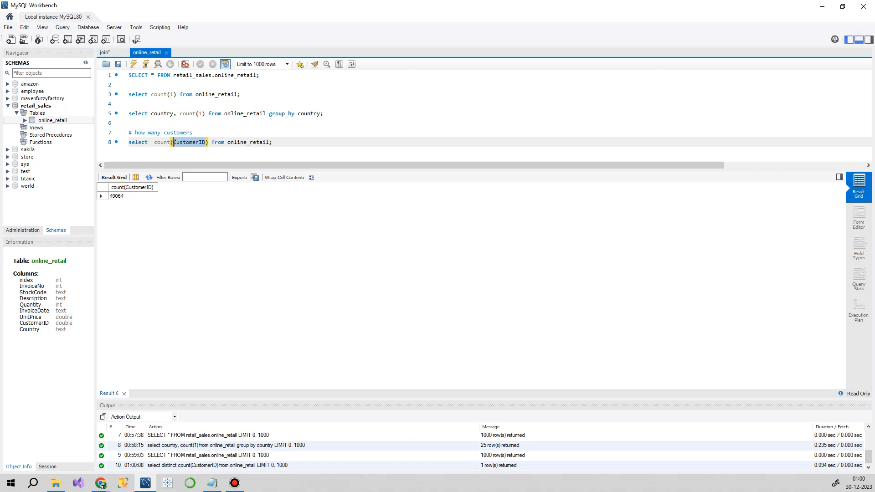
click(173, 142)
text(distinct)
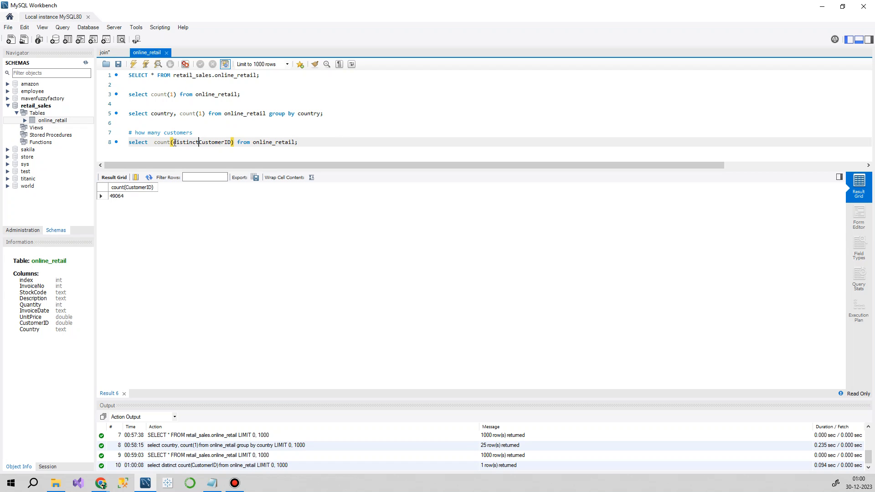
click(356, 141)
Step: Run the corrected "select count(distinct CustomerID) from online_retail;" query
right_click(343, 142)
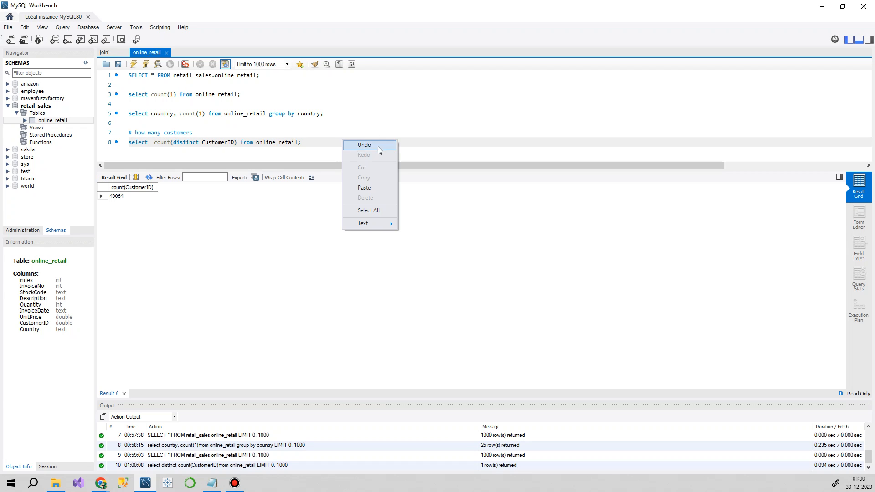
click(319, 142)
drag(302, 142, 121, 144)
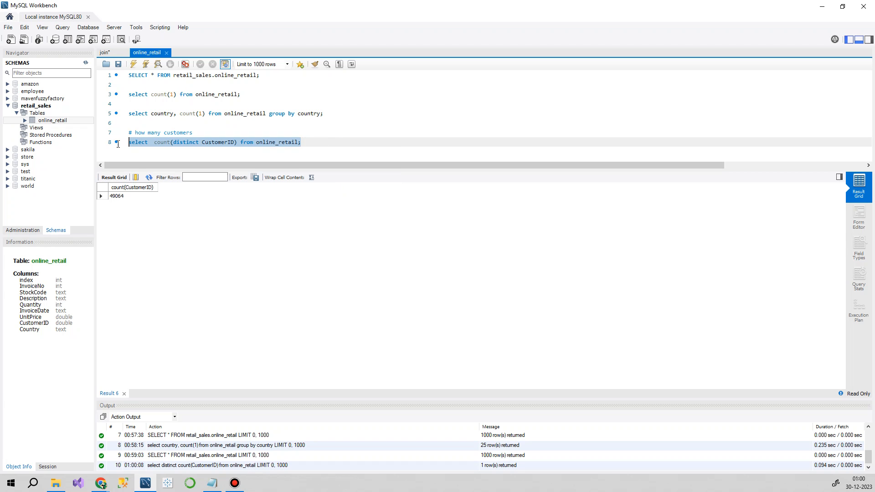
click(133, 64)
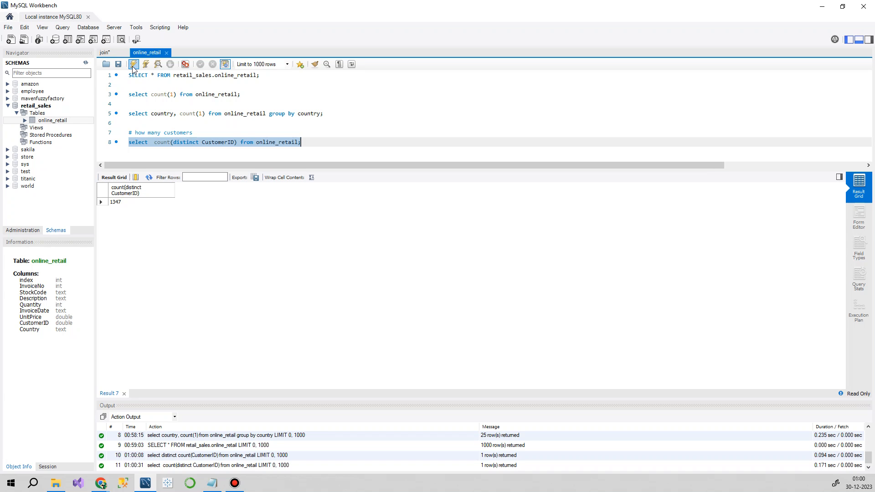
Step: Add the comment "#customer made how many order" two lines below the distinct customer query, with empty lines beneath it for the next query
click(319, 148)
key(Return)
key(Return)
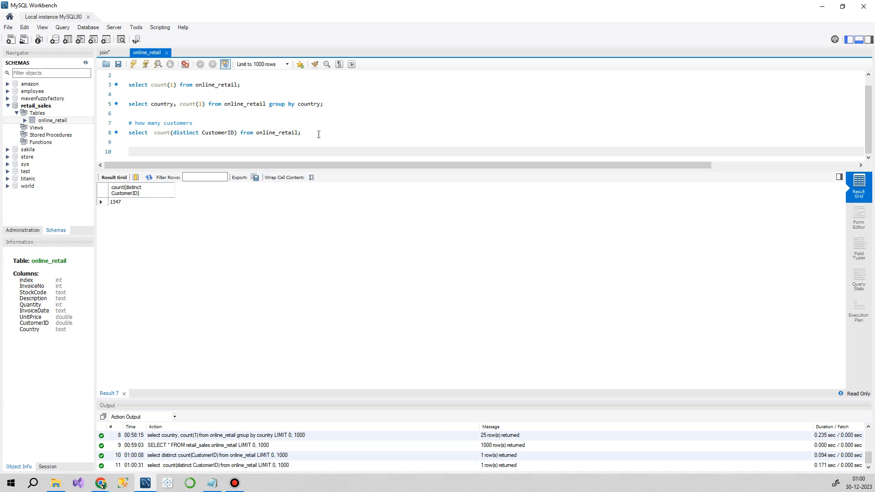
text(#)
text(customer made how many order)
key(Return)
key(Return)
key(Return)
key(Return)
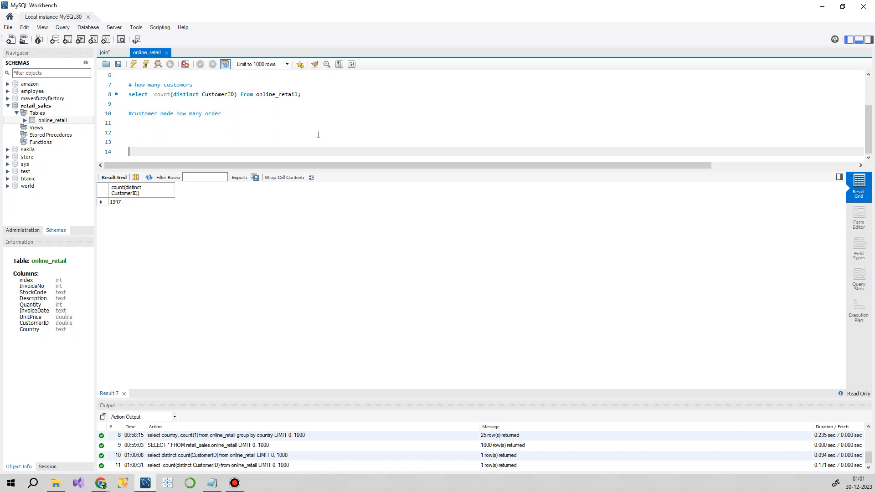
key(Up)
key(Up)
key(Up)
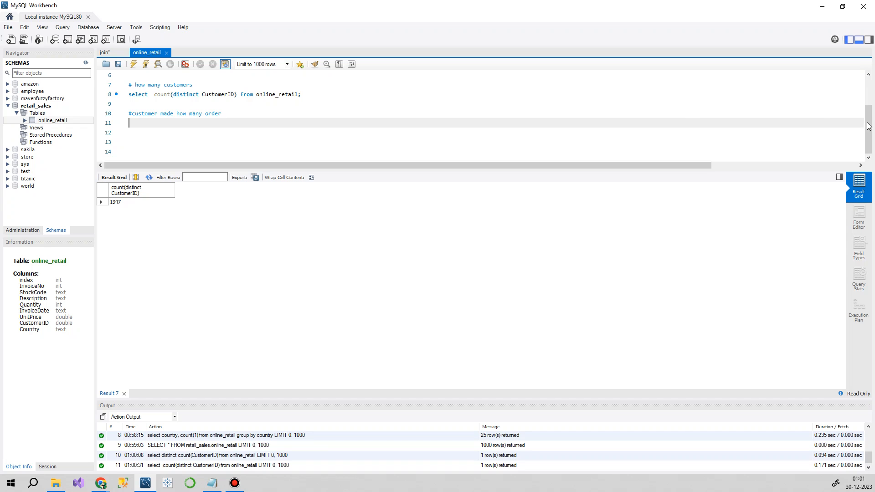
Step: Rerun the SELECT * query on line 1 to bring back the online_retail records
scroll(171, 126, up, 2)
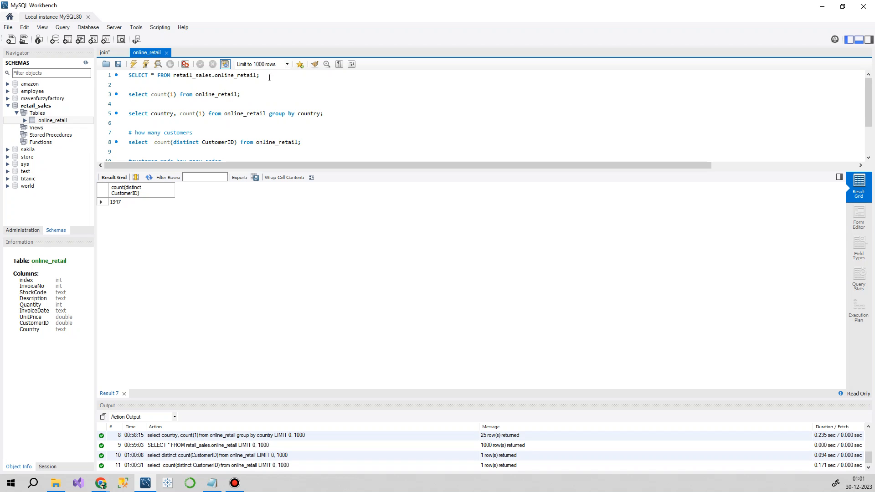
drag(260, 76, 129, 76)
click(133, 63)
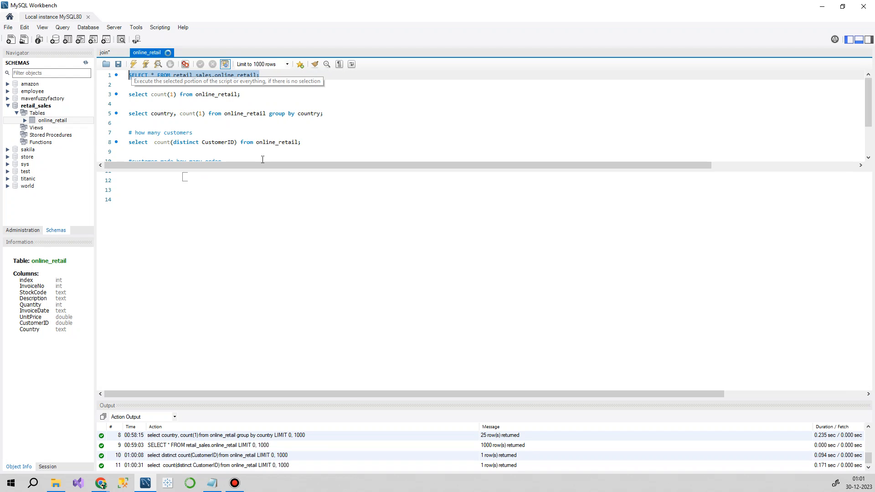
Step: Start a query on line 11, beneath the customer order comment, with "select CUstomerID,InvoiceNo,count(2) from"
scroll(182, 128, down, 2)
click(139, 122)
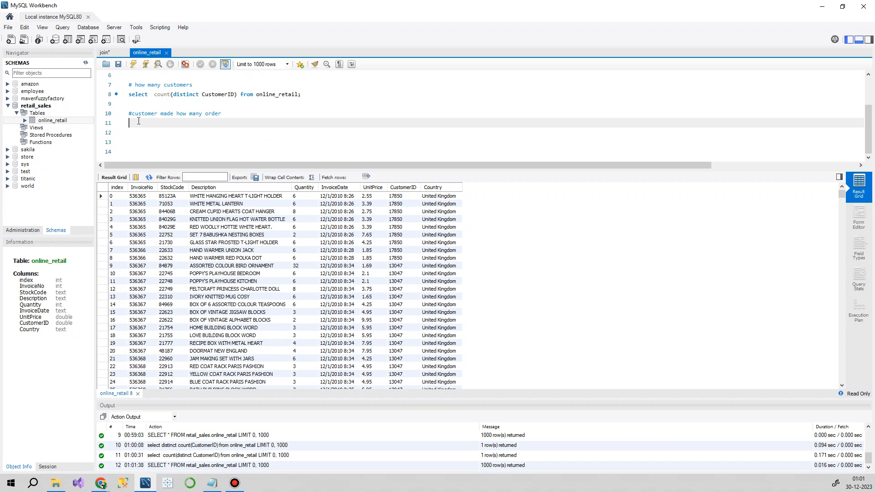
text(select)
text(CUstomerID,)
text(InvoiceNo,count(2))
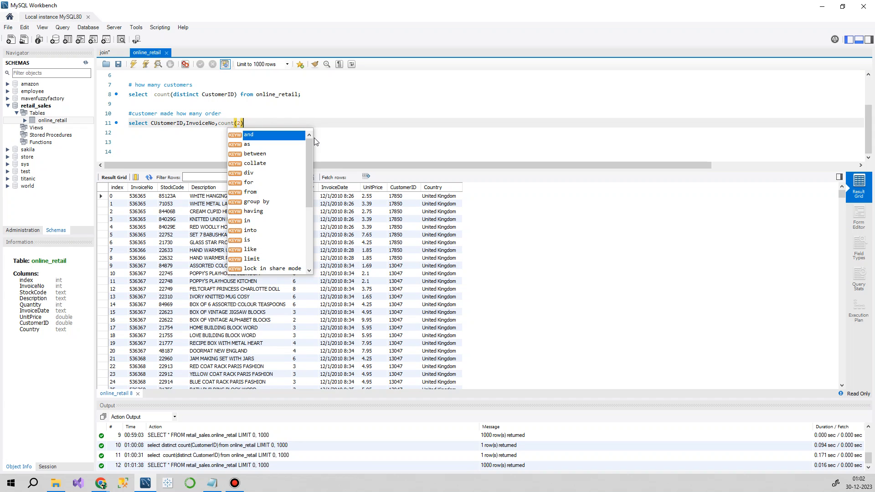
text( from)
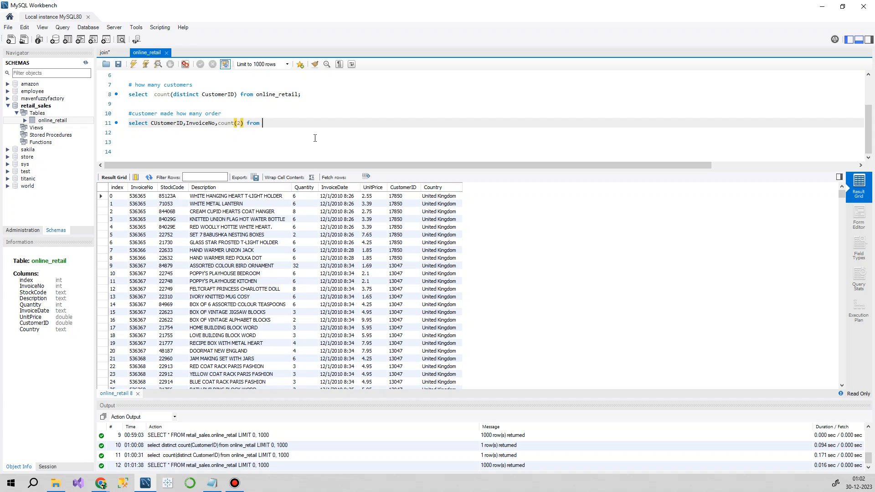
Step: Remove the separate InvoiceNo column from the line 11 query and make it the argument of count, giving "count(InvoiceNo)"
double_click(196, 124)
key(ctrl+c)
key(BackSpace)
click(211, 124)
key(BackSpace)
key(ctrl+v)
key(Left)
key(Left)
key(Left)
key(Left)
key(Left)
key(Left)
key(Left)
key(Left)
key(Left)
key(Left)
key(Left)
key(Left)
key(Left)
key(Left)
key(Left)
key(Left)
key(Right)
key(BackSpace)
Step: Correct the capitalization of the selected column in the line 11 query to "CustomerID"
key(Left)
key(Left)
key(Left)
key(Left)
key(Left)
key(Left)
key(Left)
key(Left)
key(Left)
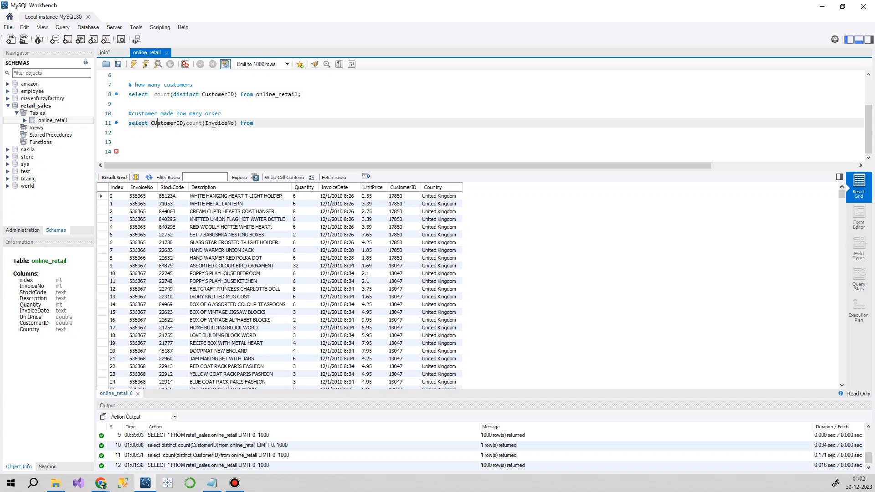
key(BackSpace)
text(u)
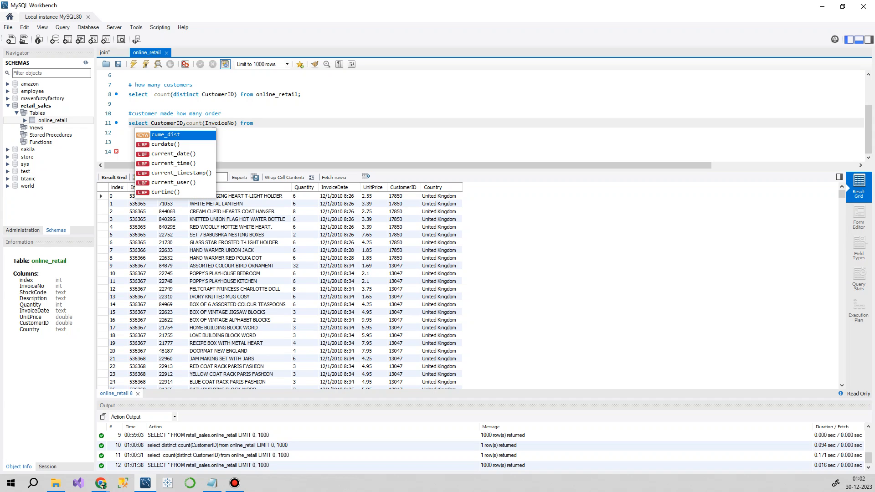
key(Left)
key(Left)
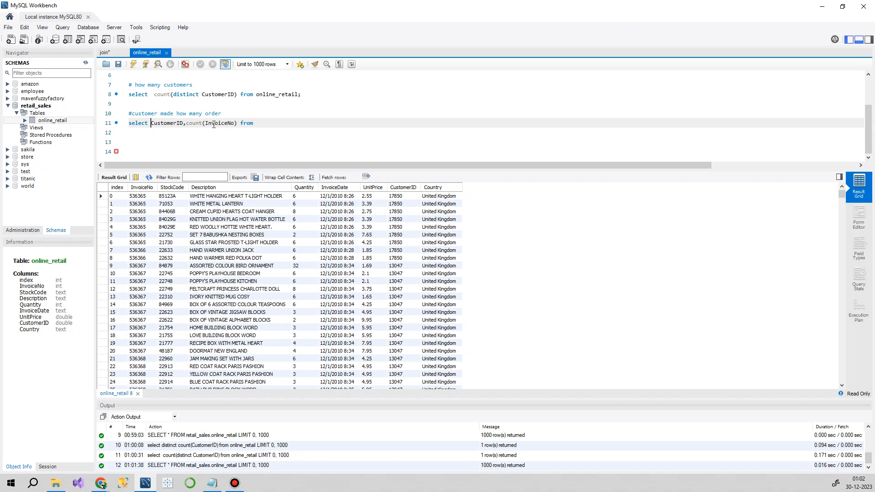
Step: Append "group by CustomerID" to the end of the line 11 query, reusing the column name from its select list
key(Right)
key(Right)
key(Right)
key(Right)
key(Right)
key(Right)
key(Right)
key(Right)
key(Right)
key(Right)
key(Right)
key(Right)
key(Right)
key(Right)
key(Right)
key(Right)
key(Right)
key(Right)
key(Right)
key(Right)
text(group by)
key(Left)
key(Left)
key(Left)
key(Left)
key(Left)
key(Left)
key(Left)
key(Left)
key(Left)
key(Left)
key(Left)
key(Left)
key(Left)
key(Left)
key(Left)
key(Left)
key(Left)
key(Left)
key(Left)
key(shift+Left)
key(shift+Left)
key(shift+Left)
key(shift+Left)
key(shift+Left)
key(shift+Left)
key(shift+Left)
key(shift+Left)
key(shift+Left)
key(shift+Left)
key(ctrl+c)
key(Right)
key(End)
key(ctrl+v)
Step: Finish the line 11 query with "order by count(InvoiceNo) DESC;", reusing the count expression from the select list
text(order by)
drag(237, 123, 186, 124)
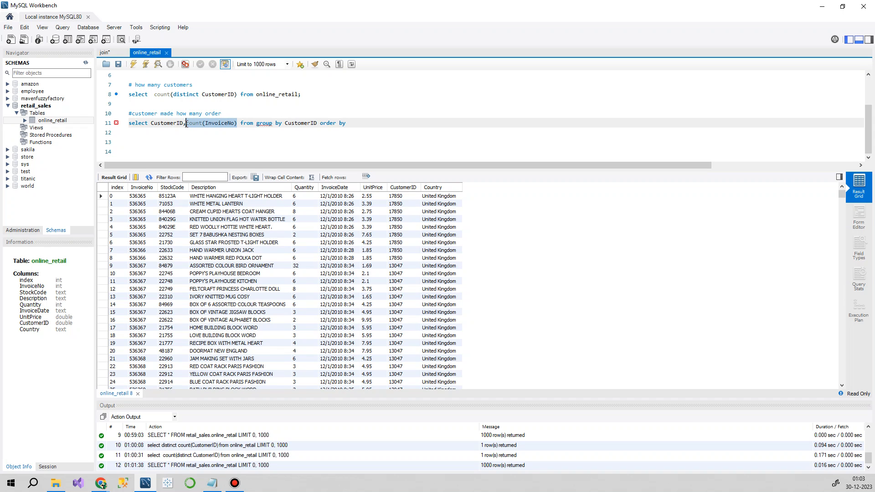
key(ctrl+c)
click(364, 123)
key(ctrl+v)
text(DE)
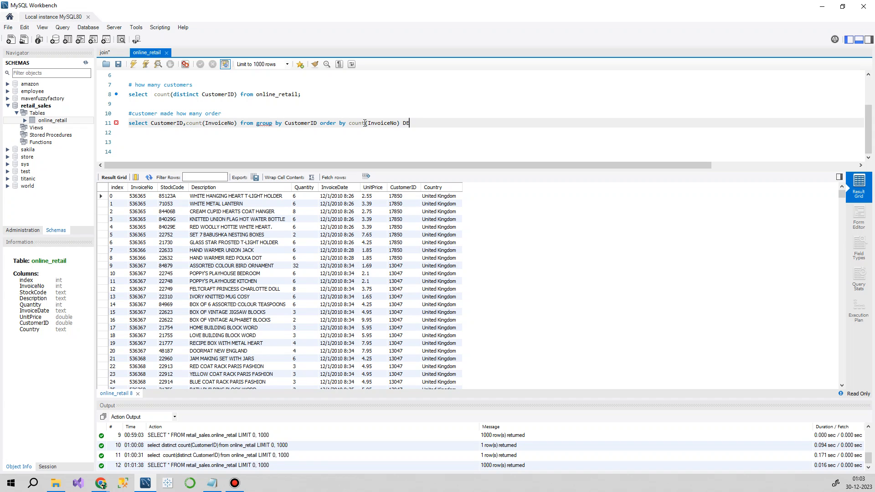
text(SC;)
Step: Insert the table name online_retail after "from" in the line 11 query and run that query alone
double_click(270, 95)
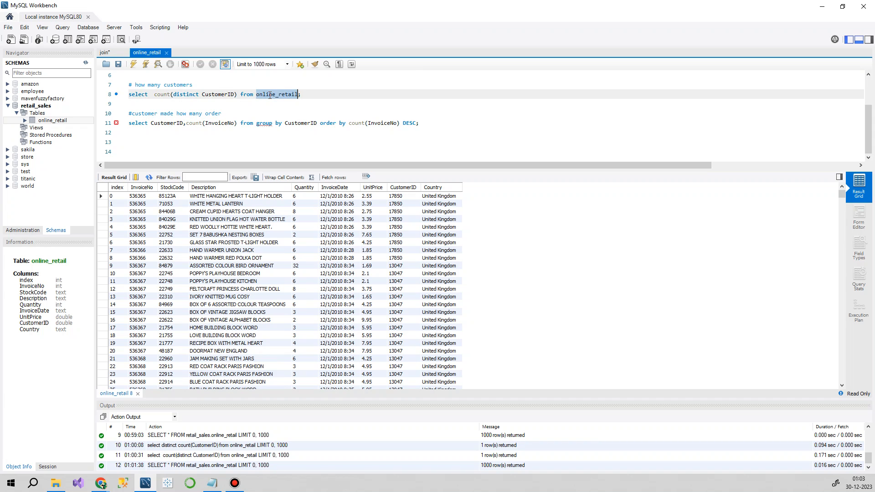
click(259, 123)
key(ctrl+v)
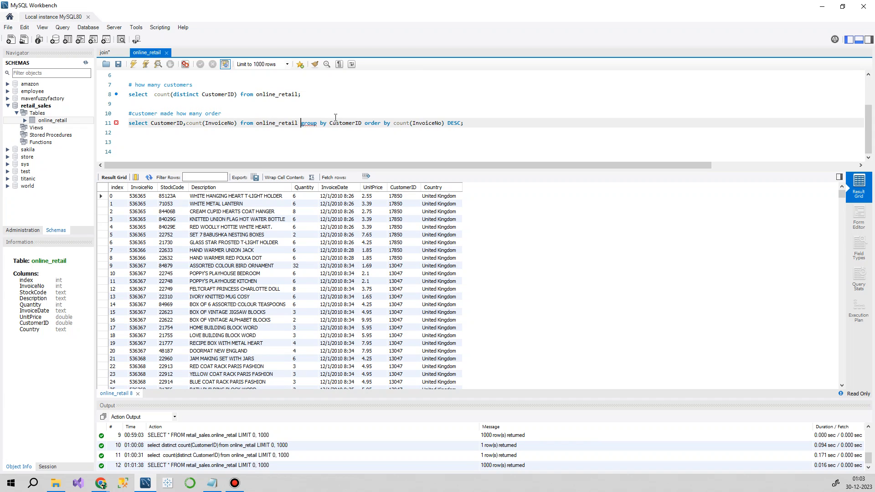
drag(482, 123, 128, 123)
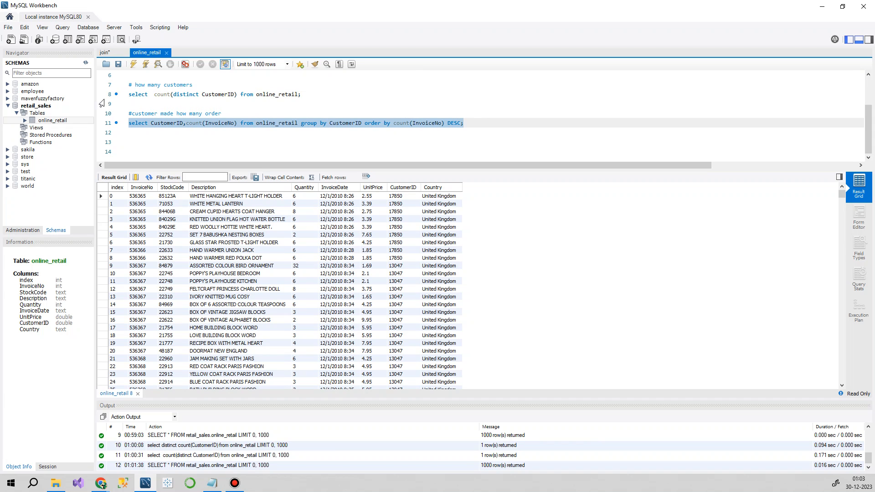
click(133, 64)
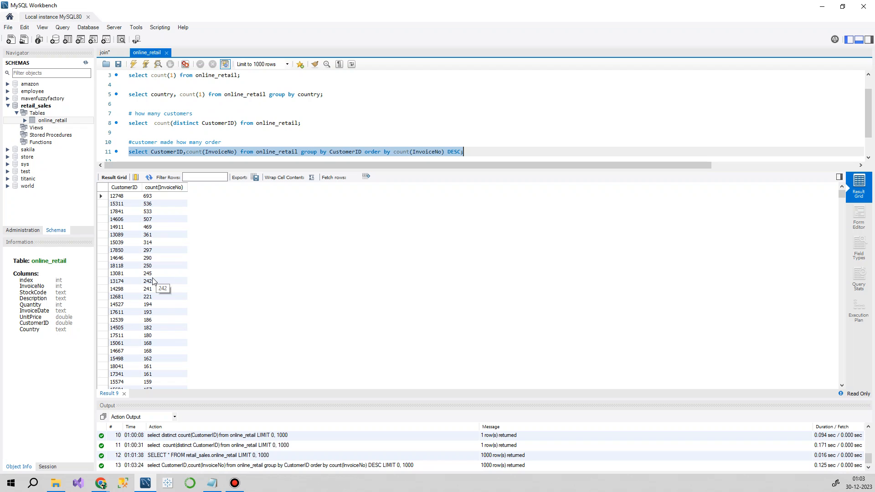
Step: Examine the order counts per customer in the result grid, comparing the top two customers with those further down
scroll(197, 249, down, 6)
scroll(201, 249, up, 6)
click(123, 196)
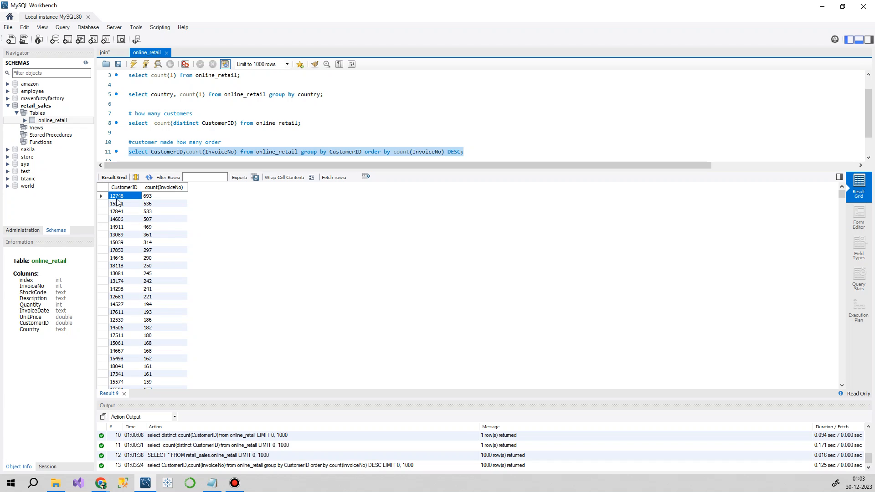
click(148, 196)
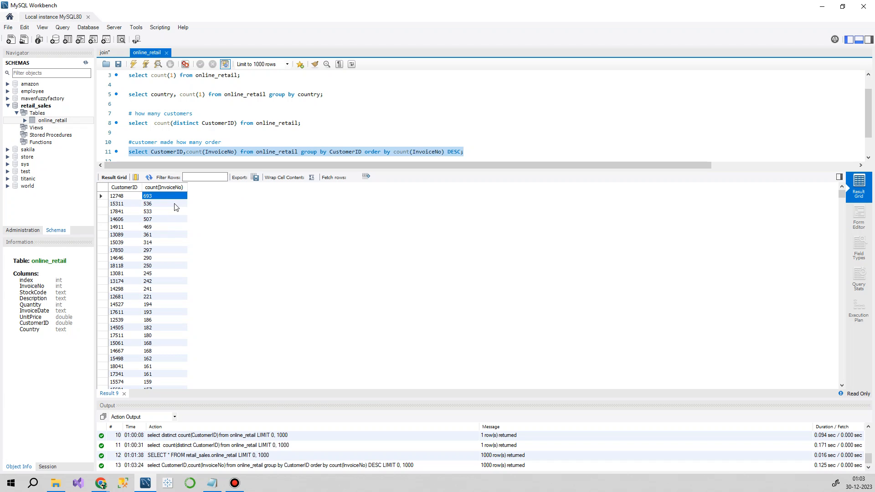
click(119, 205)
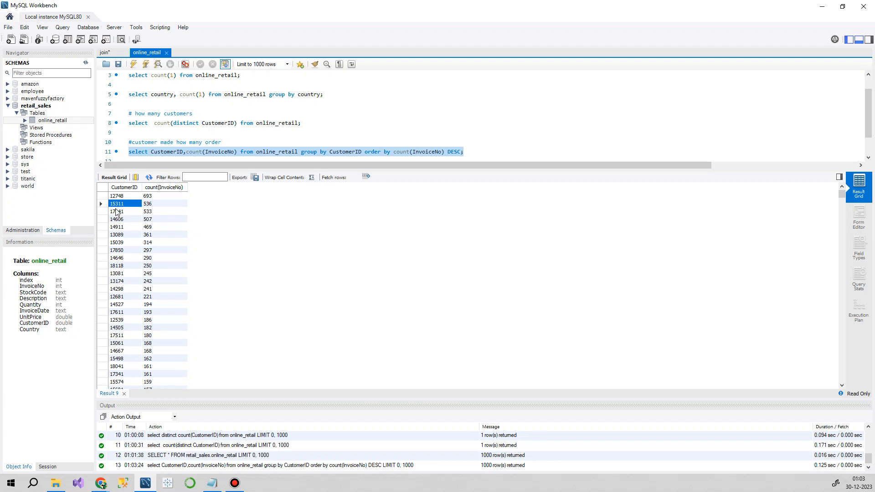
click(148, 206)
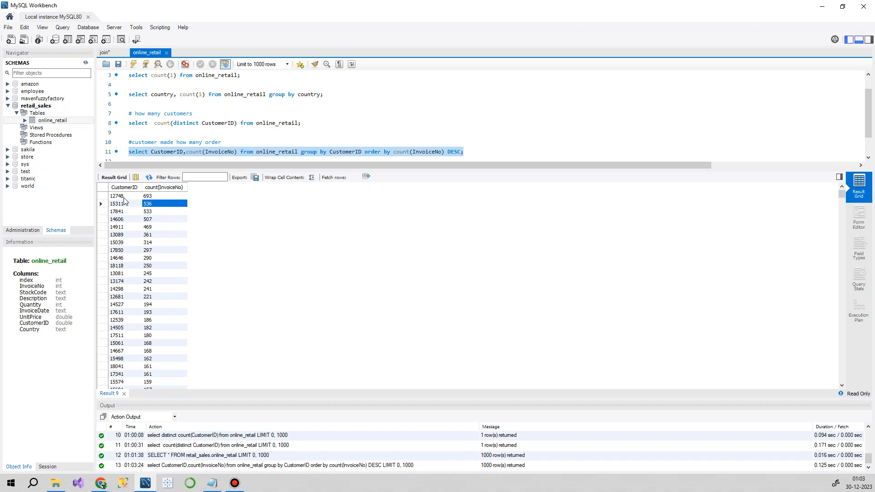
scroll(122, 273, down, 4)
scroll(122, 273, down, 20)
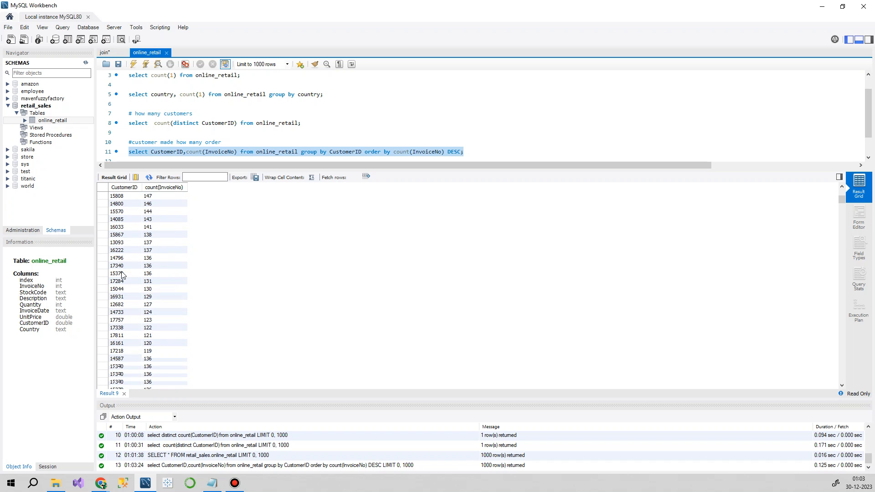
scroll(121, 274, up, 10)
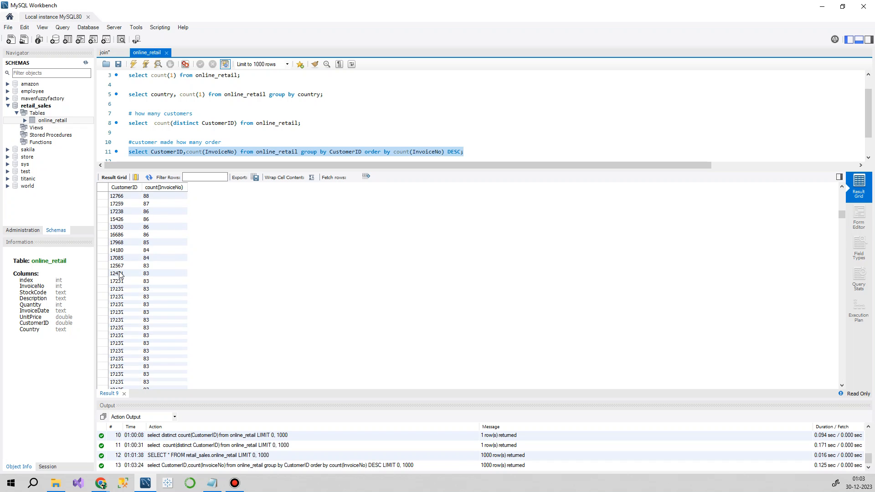
scroll(121, 274, up, 6)
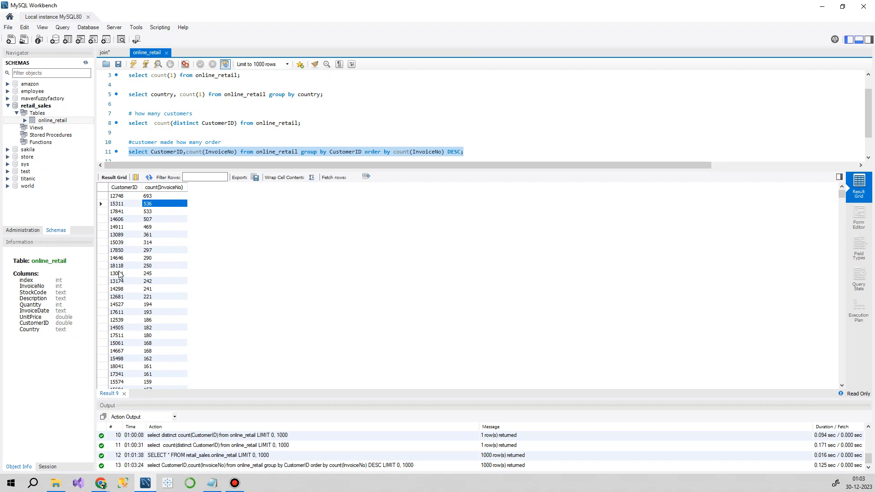
Step: Add three new lines below the orders-per-customer query
click(491, 153)
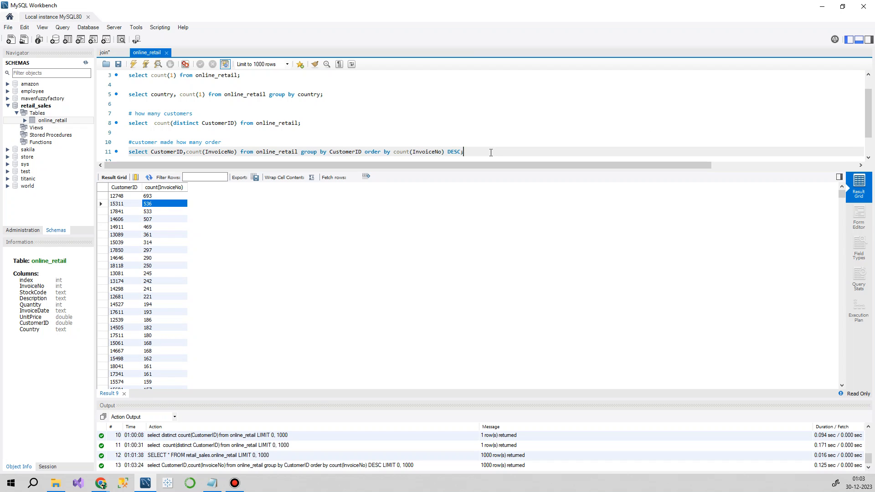
key(Return)
key(Return)
key(Return)
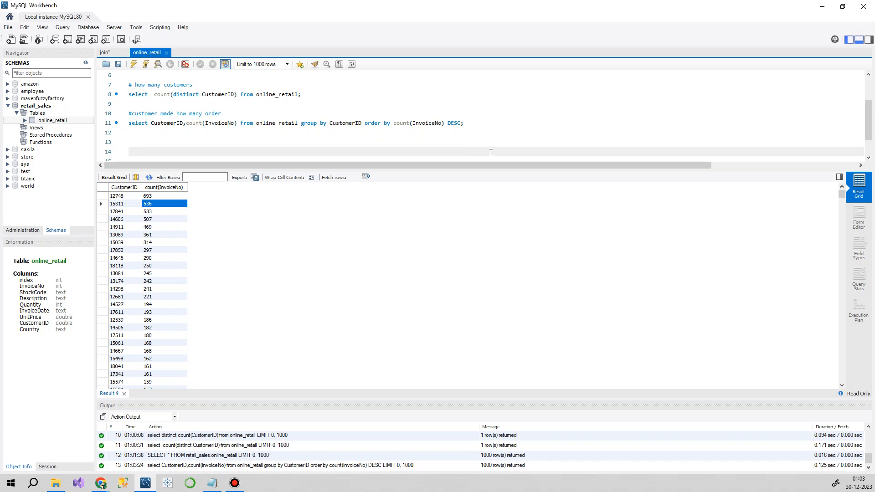
Step: Run the "SELECT * FROM retail_sales.online_retail;" query on line 1 again to list the table's records
scroll(184, 98, up, 2)
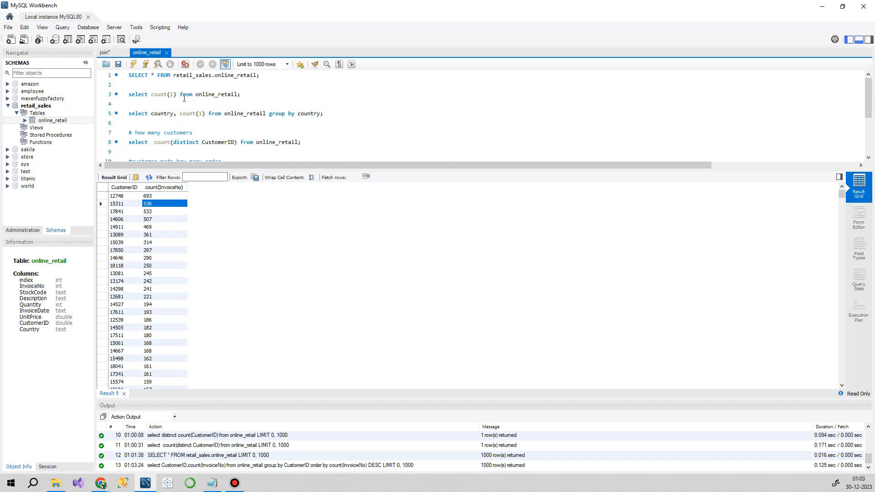
drag(279, 77, 117, 78)
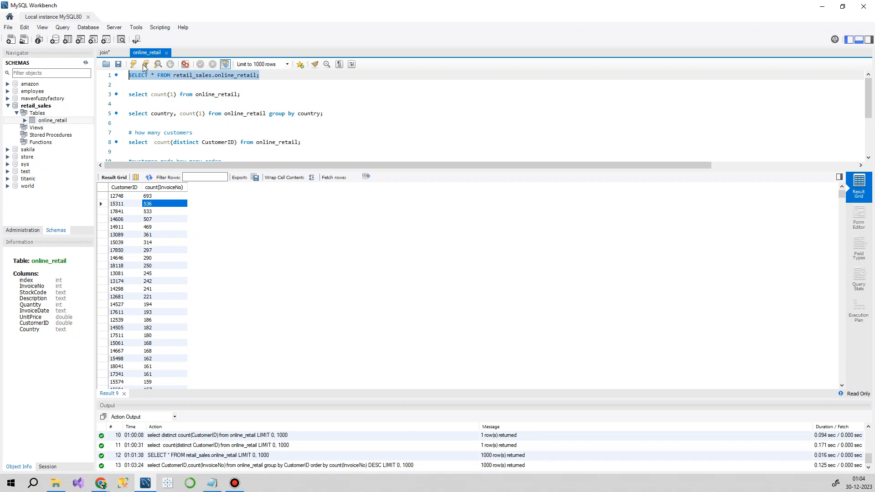
click(133, 65)
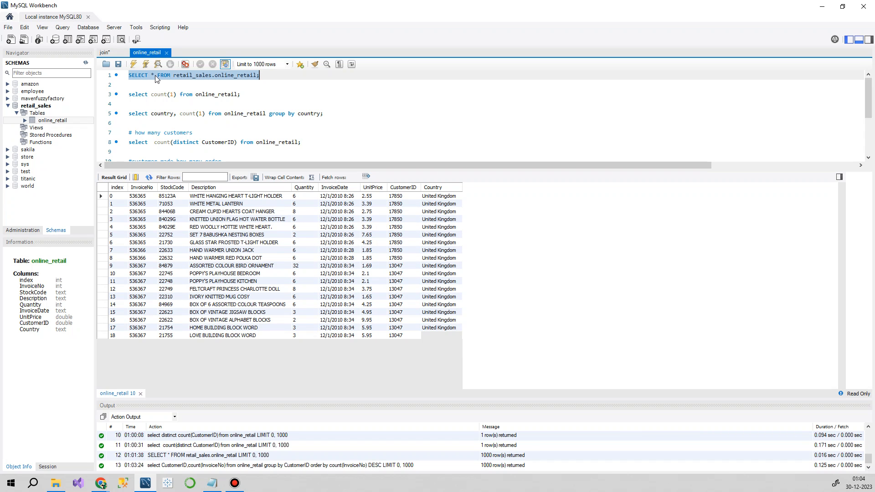
Step: Add the comment "#total sales by each customer" on line 15
scroll(280, 111, down, 3)
click(145, 131)
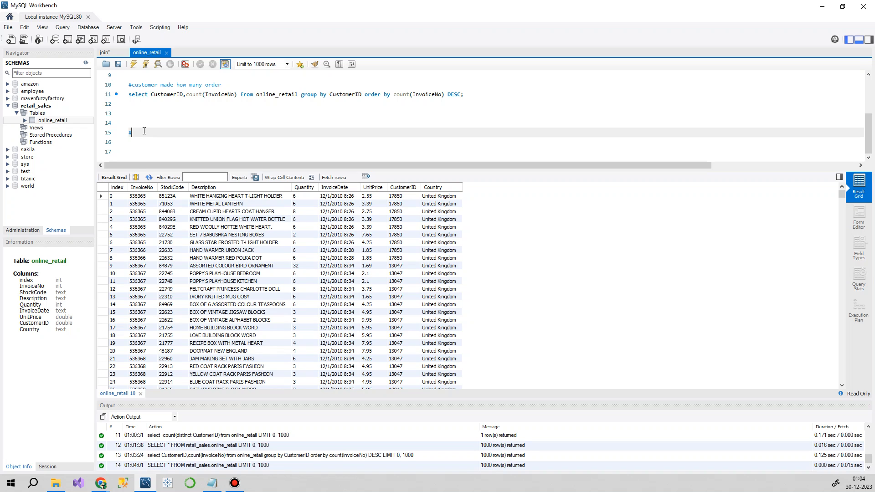
text(total sales)
key(ctrl+space)
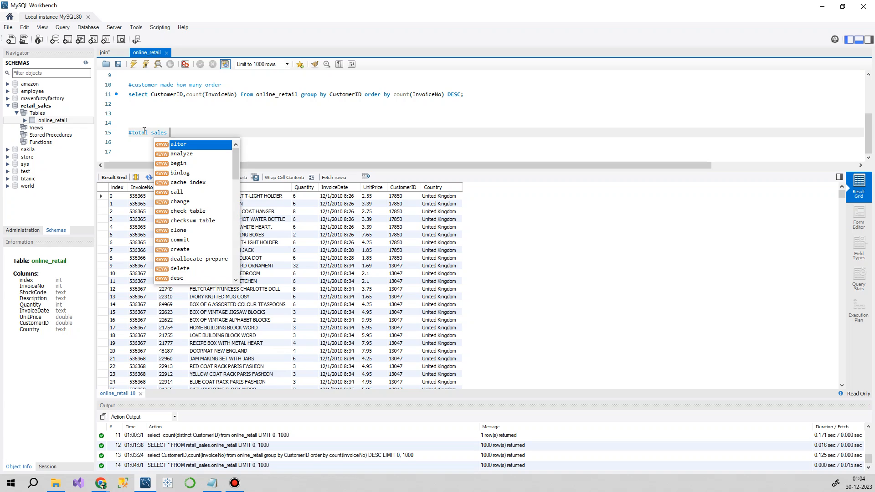
text(by each customer)
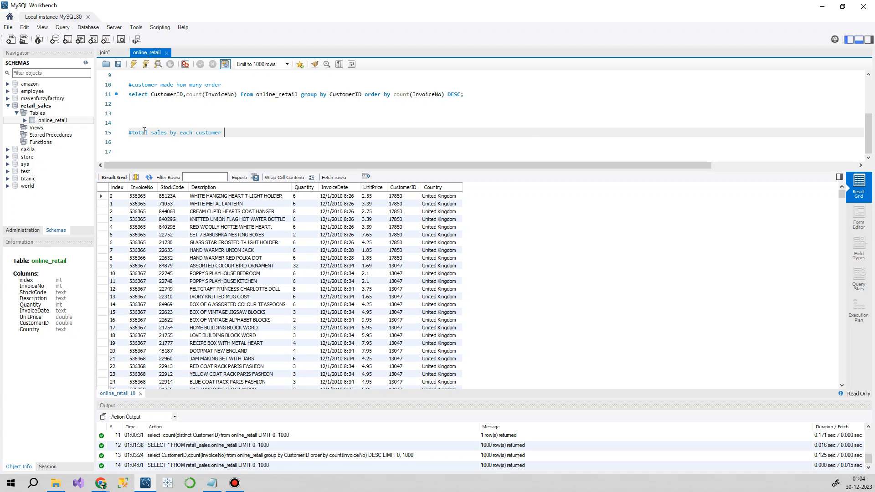
Step: Copy the orders-per-customer query from line 11 and paste it on line 16 under the total sales comment
key(Return)
key(Up)
key(Up)
key(Up)
key(Up)
key(Up)
key(Up)
key(Up)
key(Up)
key(Down)
key(Down)
key(Down)
key(shift+Right)
key(shift+Right)
key(shift+Right)
key(shift+Right)
key(shift+Right)
key(shift+Right)
key(shift+Right)
key(shift+Right)
key(shift+Right)
key(shift+Right)
key(shift+Right)
key(shift+Right)
key(shift+Right)
key(shift+Right)
key(shift+Right)
key(shift+Right)
key(shift+Right)
key(shift+Right)
key(shift+Right)
key(shift+Right)
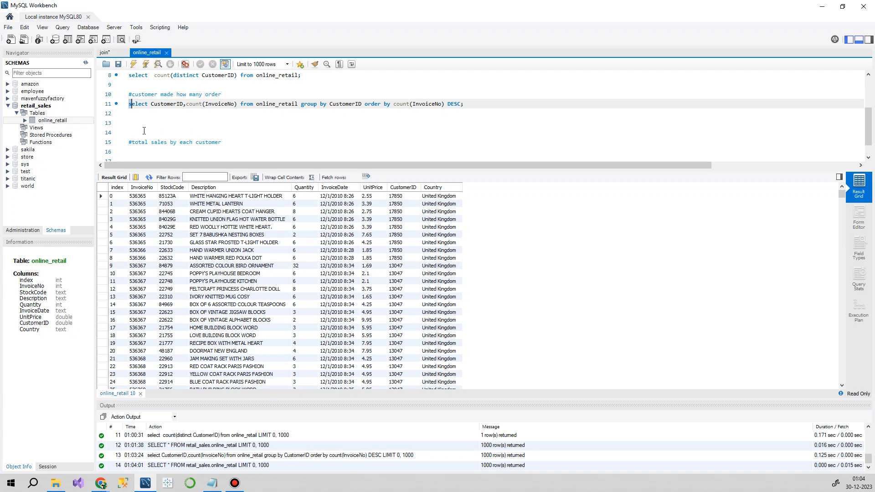
key(shift+Right)
key(shift+Right)
key(shift+Right)
key(shift+Right)
key(shift+Right)
key(shift+Right)
key(shift+Right)
key(shift+Right)
key(shift+Right)
key(shift+Right)
key(shift+Right)
key(shift+Right)
key(shift+Right)
key(shift+Right)
key(shift+Right)
key(shift+Right)
key(shift+Right)
key(shift+Right)
key(shift+Right)
key(shift+Right)
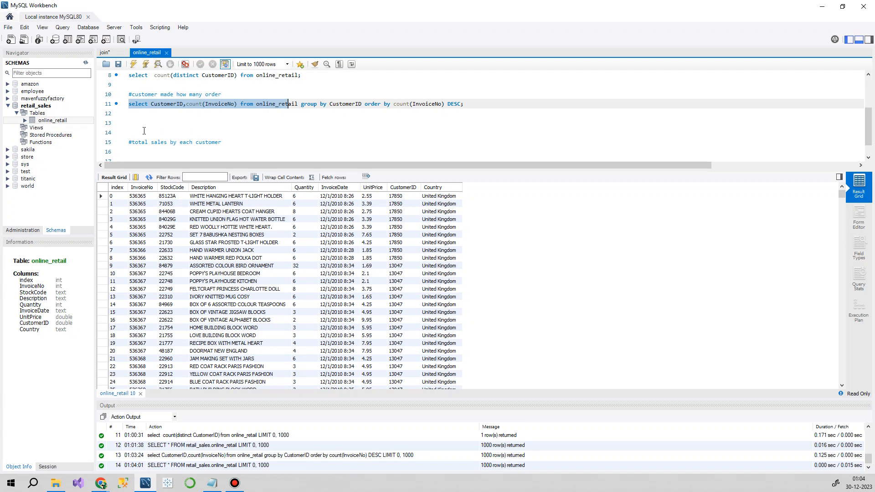
key(shift+Right)
key(shift+Right)
key(shift+Right)
key(shift+Right)
key(shift+Right)
key(shift+Right)
key(shift+Right)
key(shift+Right)
key(shift+Right)
key(shift+Right)
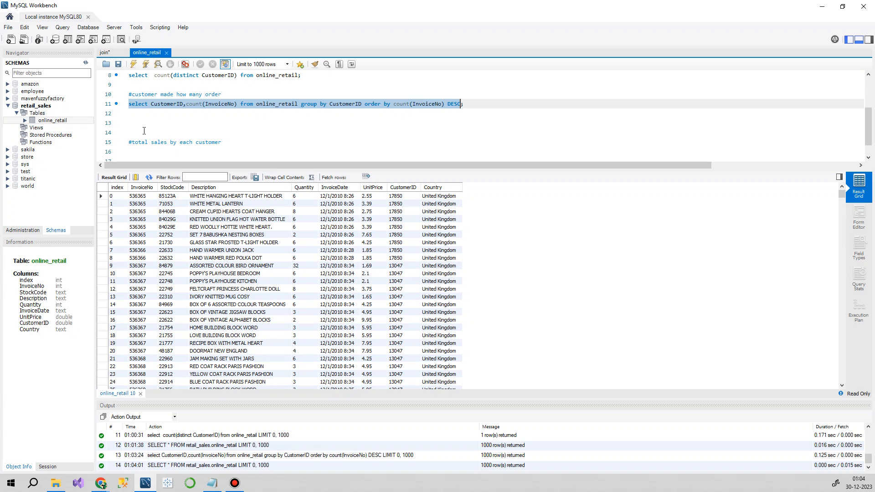
key(ctrl+c)
key(Down)
key(Down)
key(Down)
key(Down)
key(Down)
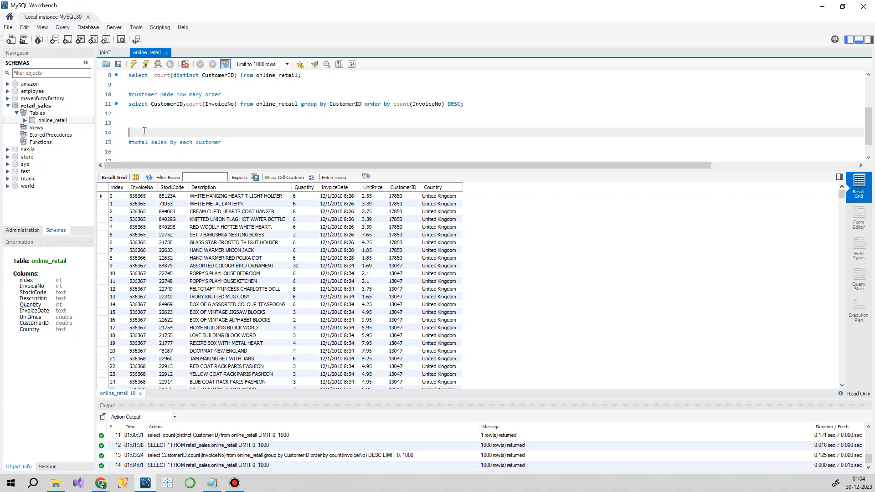
key(ctrl+v)
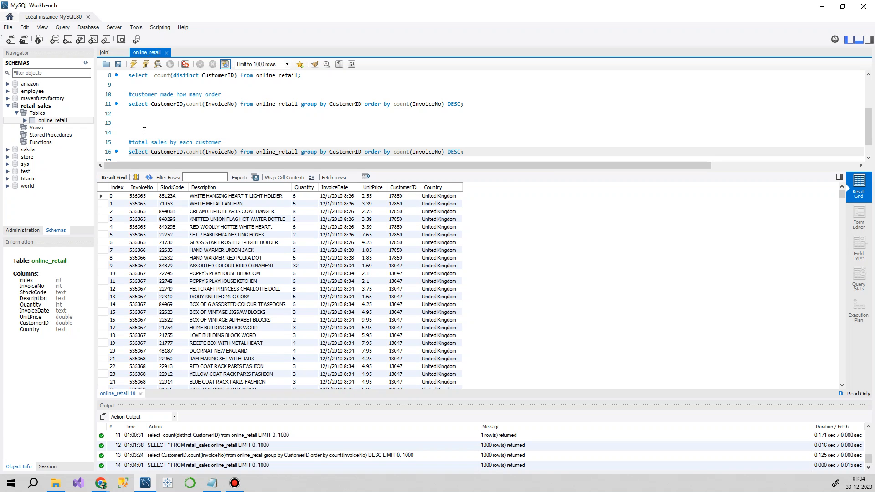
Step: Add sum(Quantity*UnitPrice) after count(InvoiceNo) in the select list of the total sales query on line 16
scroll(144, 131, down, 2)
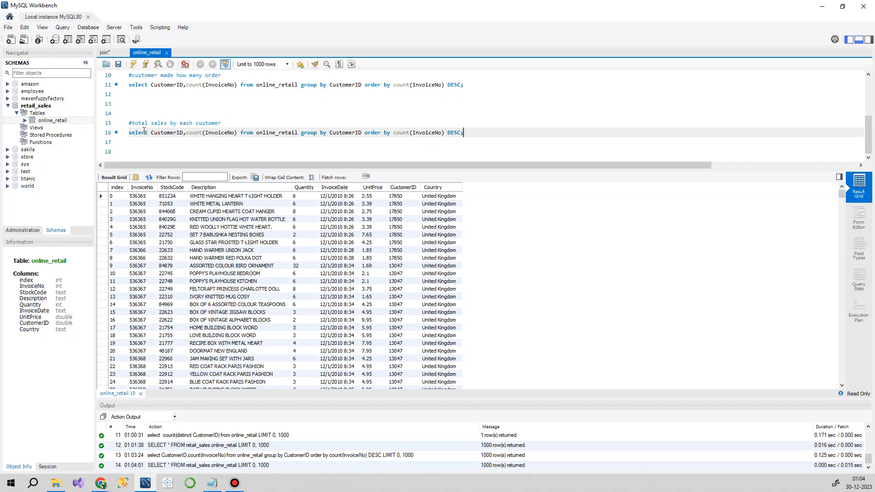
key(Left)
key(Left)
key(Left)
key(Left)
key(Left)
key(Left)
key(Left)
key(Left)
key(Left)
key(Left)
key(Left)
key(Left)
key(Left)
key(Left)
key(Left)
key(Left)
key(Left)
key(Left)
key(Left)
key(Left)
key(Left)
key(Left)
key(Left)
key(Left)
key(Left)
key(Left)
text(,su)
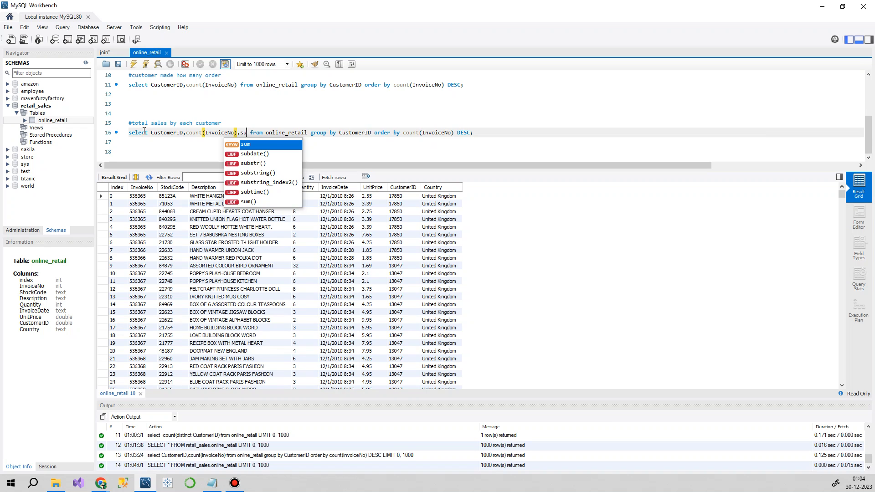
key(Return)
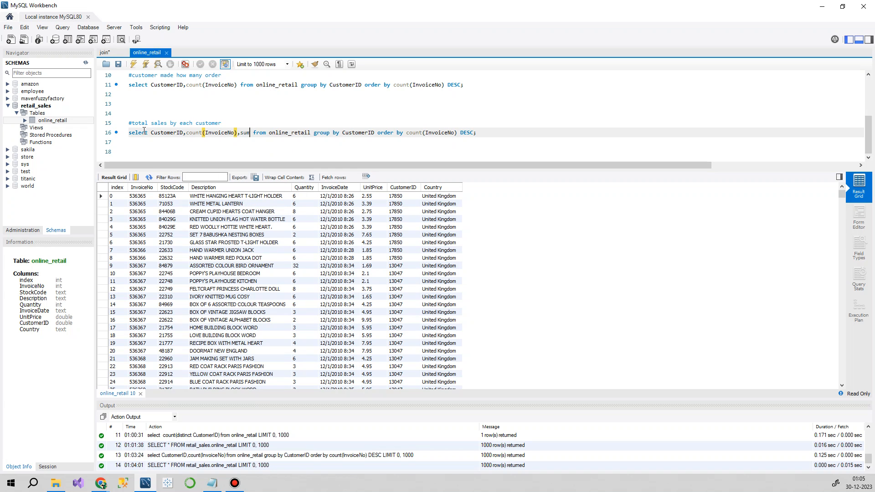
text(())
key(Left)
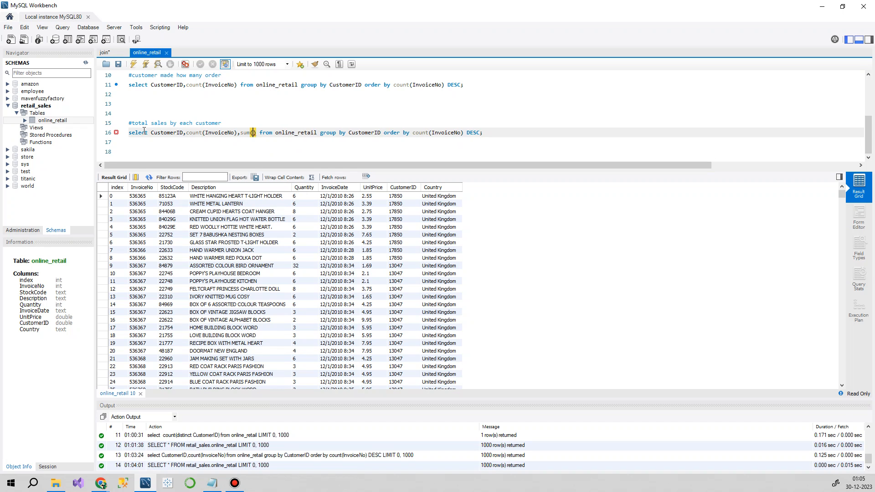
text(Quanti)
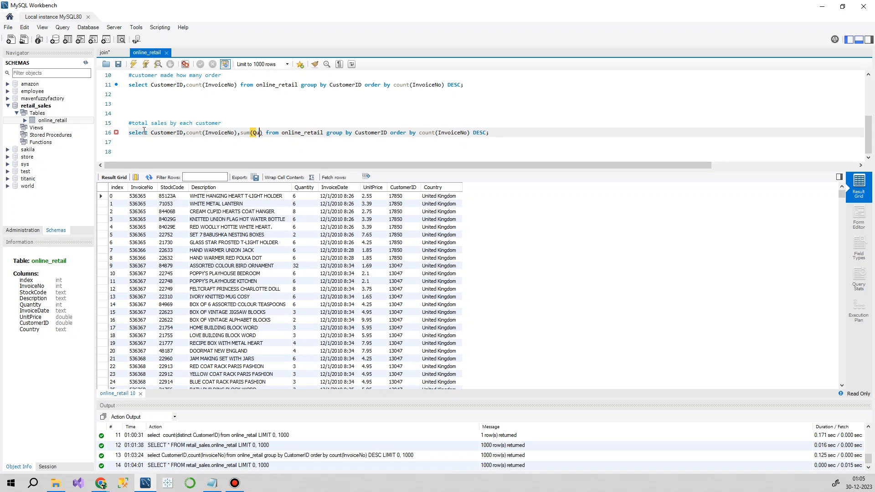
text(ty)
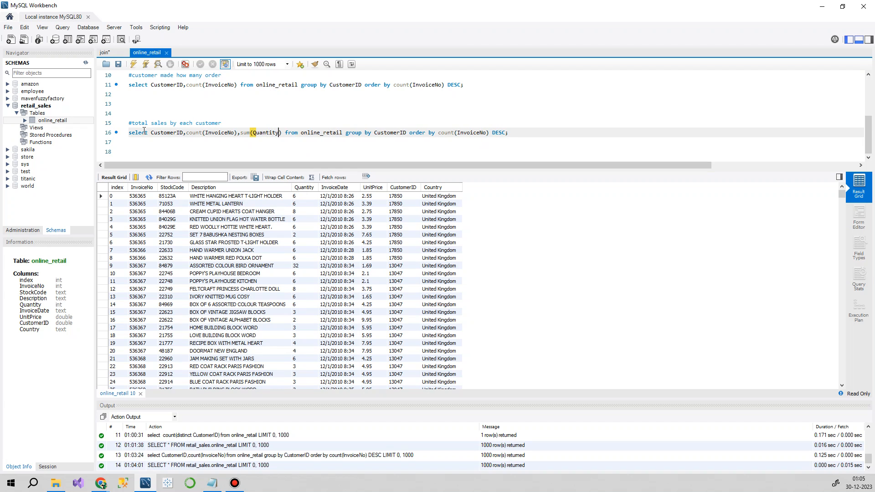
text(*)
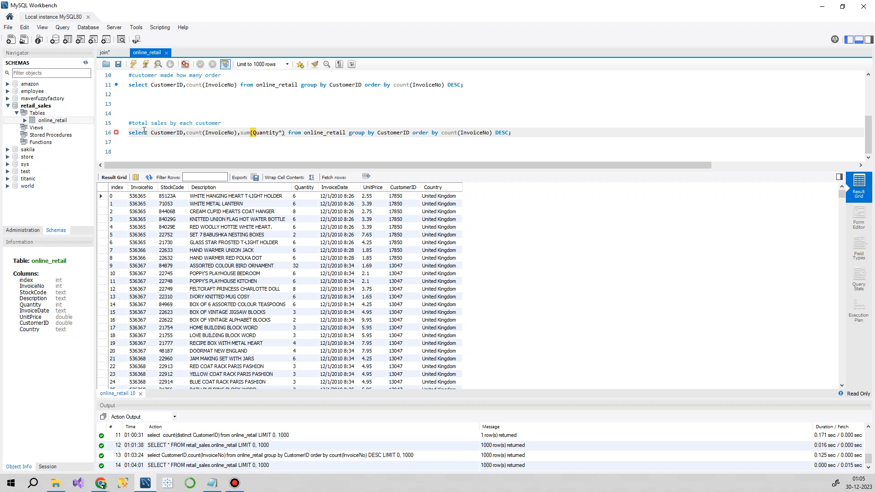
text(Unit)
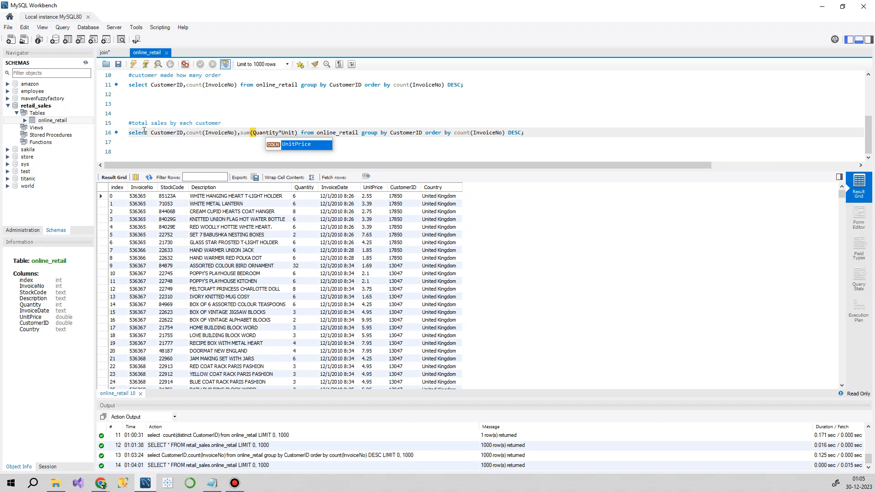
key(Return)
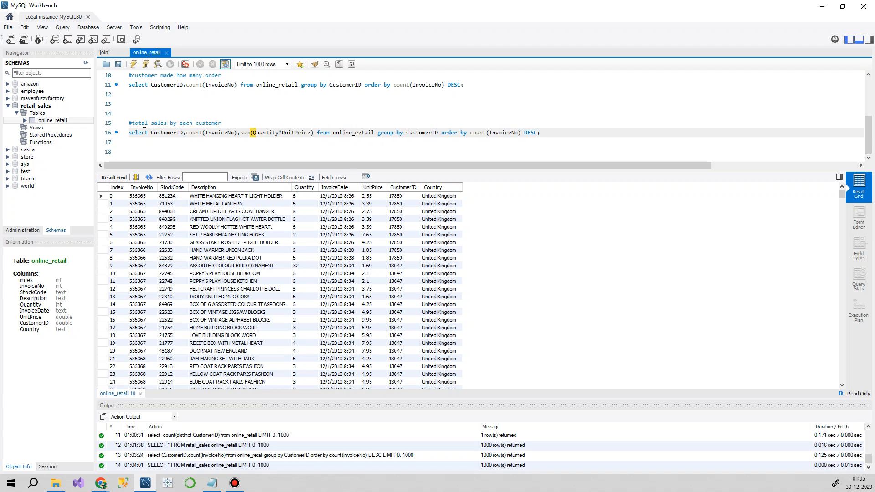
Step: Alias the sum(Quantity*UnitPrice) column as Sales and run the query on line 16
key(Right)
text(as Sal;)
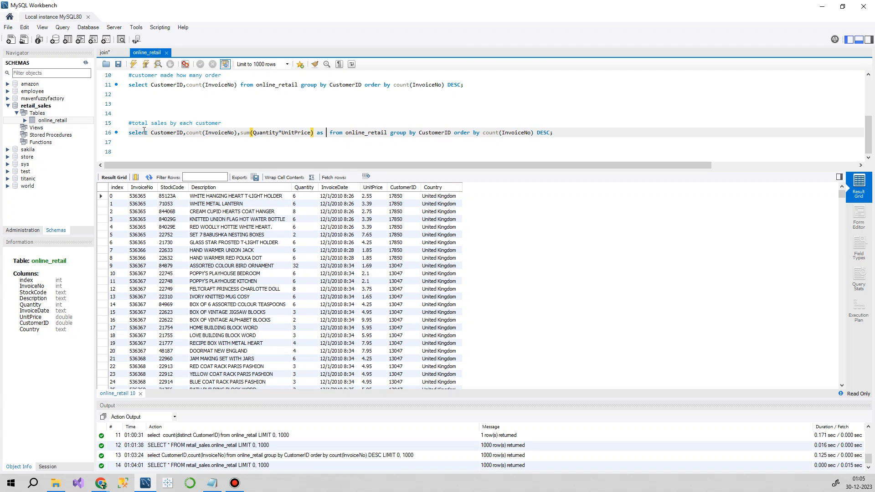
key(BackSpace)
text(es)
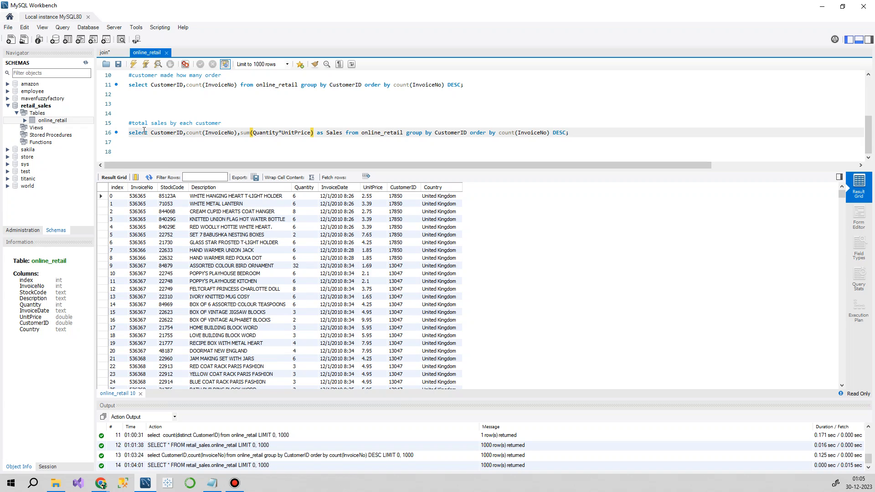
key(Right)
drag(609, 129, 94, 137)
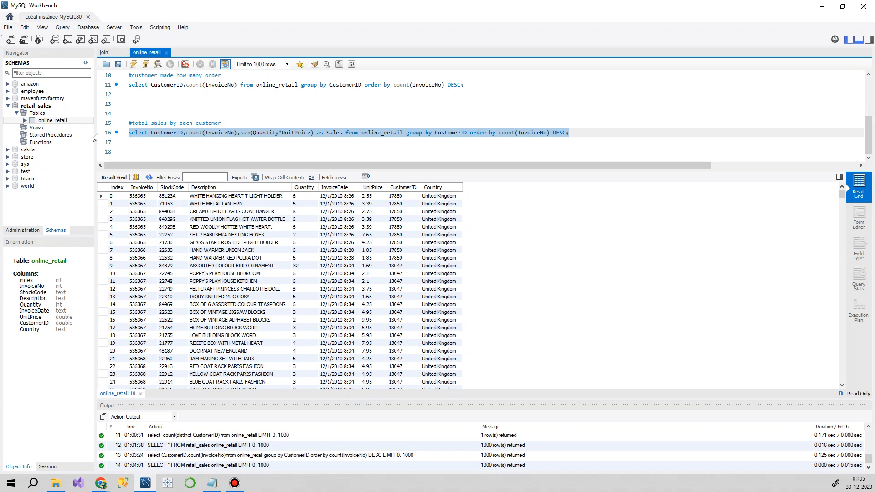
click(133, 64)
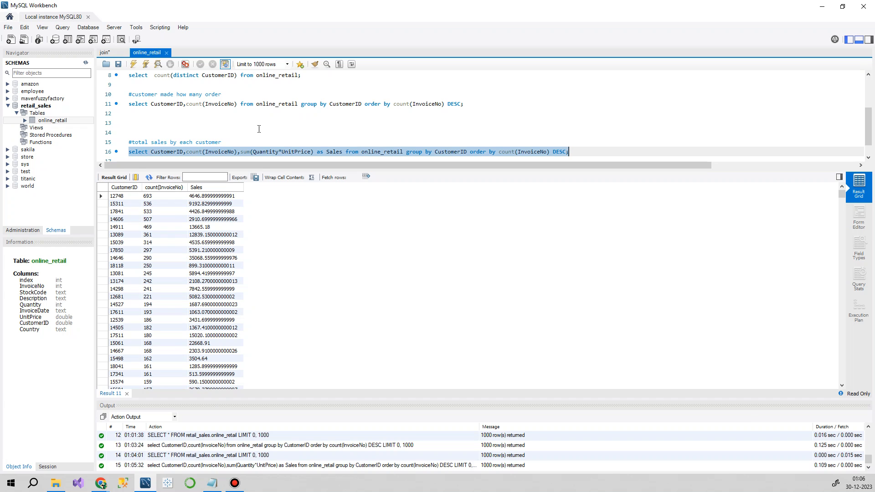
Step: Run the "SELECT * FROM retail_sales.online_retail;" query on line 1 again to view the table's columns
scroll(259, 132, down, 1)
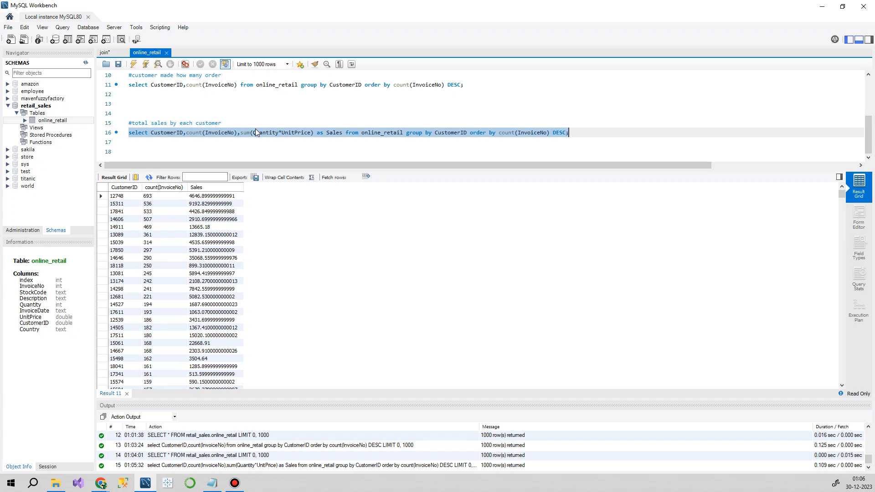
scroll(256, 132, up, 1)
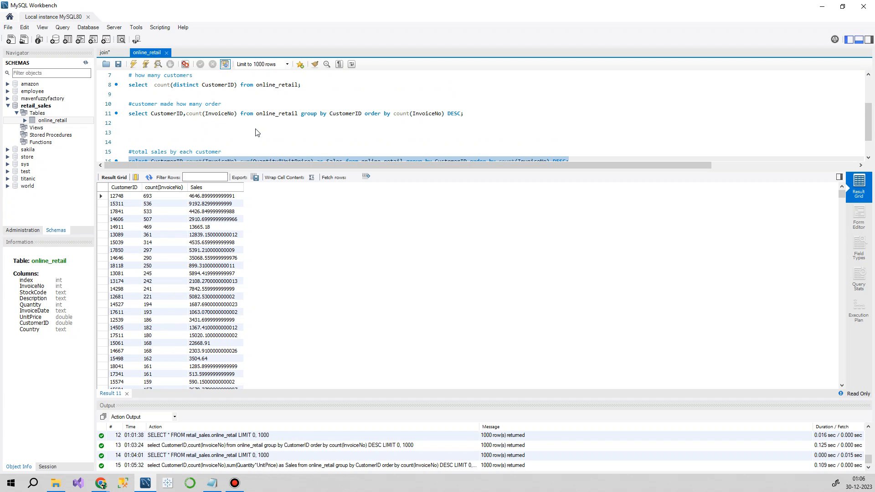
scroll(257, 132, up, 2)
triple_click(273, 74)
click(133, 64)
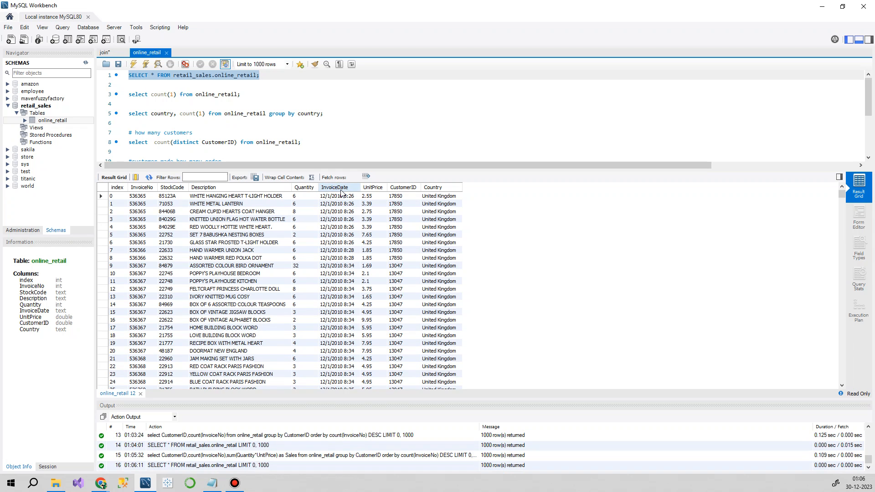
Step: Add three new lines below the total sales query on line 16
scroll(325, 138, down, 3)
click(599, 134)
key(Return)
key(Return)
key(Return)
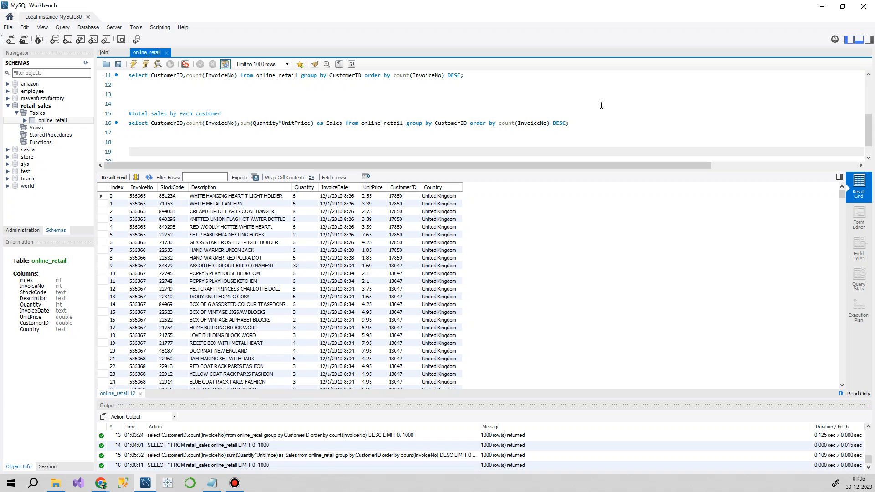
Step: Begin a new query on line 19 with "select year(InvoiceDate) from"
text(select * f)
key(BackSpace)
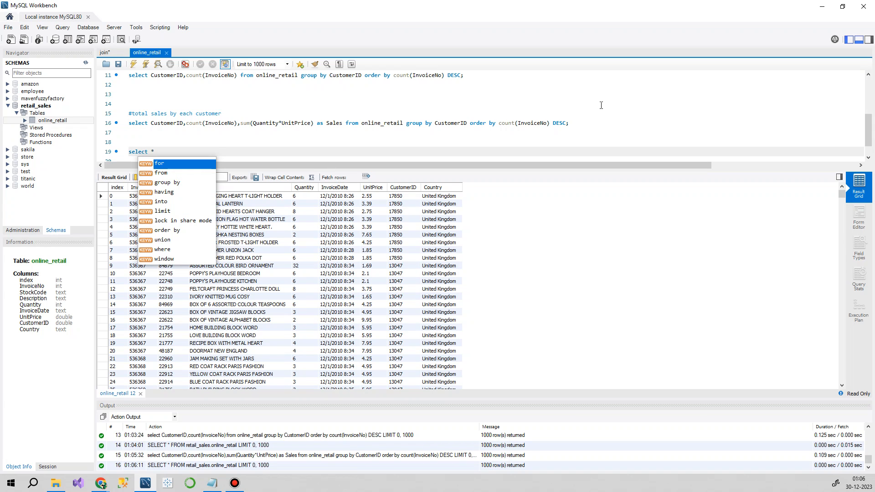
key(BackSpace)
key(BackSpace)
text(year())
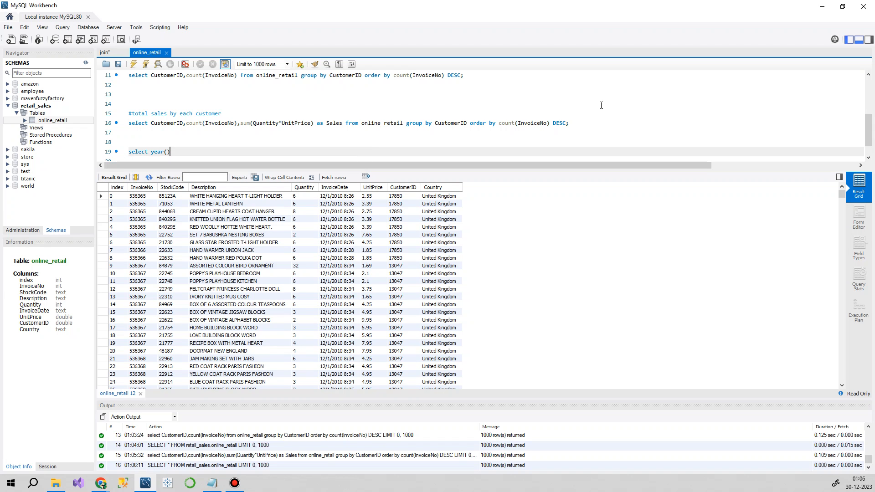
key(Left)
text(InvoiceDate)
key(Right)
text(from)
Step: Complete the line 19 query with the table name online_retail copied from line 16, ending it with a semicolon, and run it
scroll(407, 122, up, 2)
scroll(407, 122, down, 2)
double_click(380, 122)
key(ctrl+c)
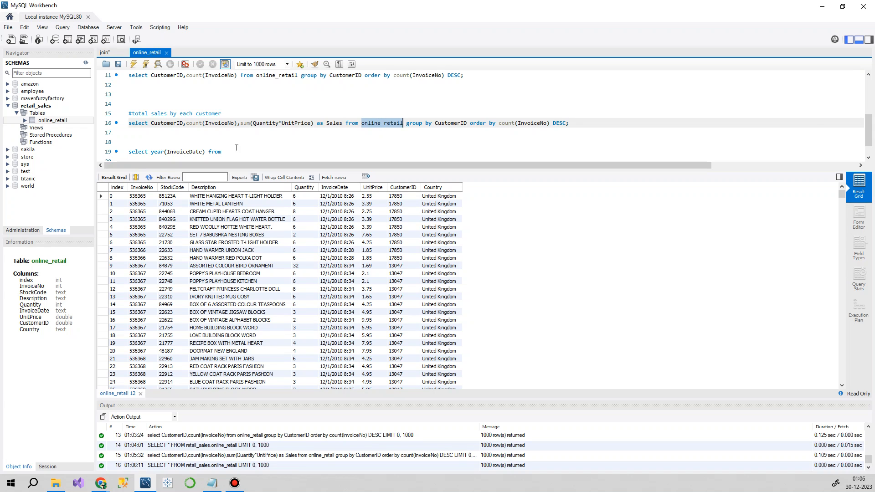
click(239, 153)
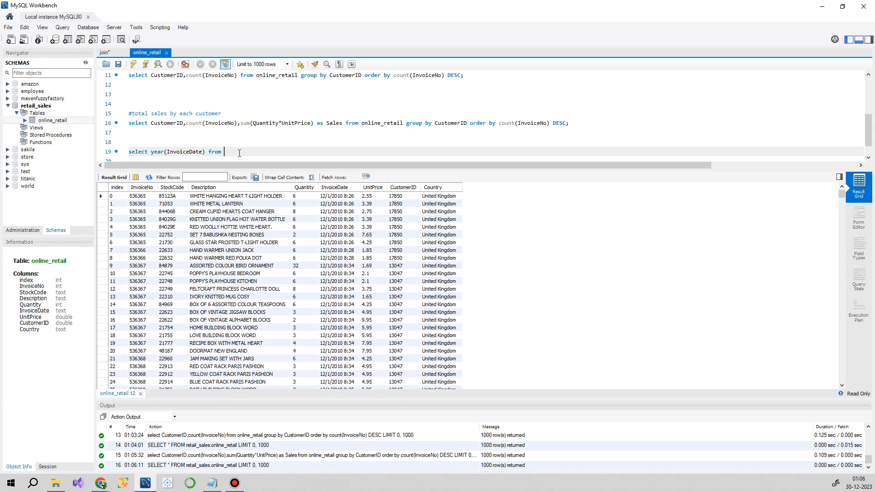
key(ctrl+v)
key(shift+Home)
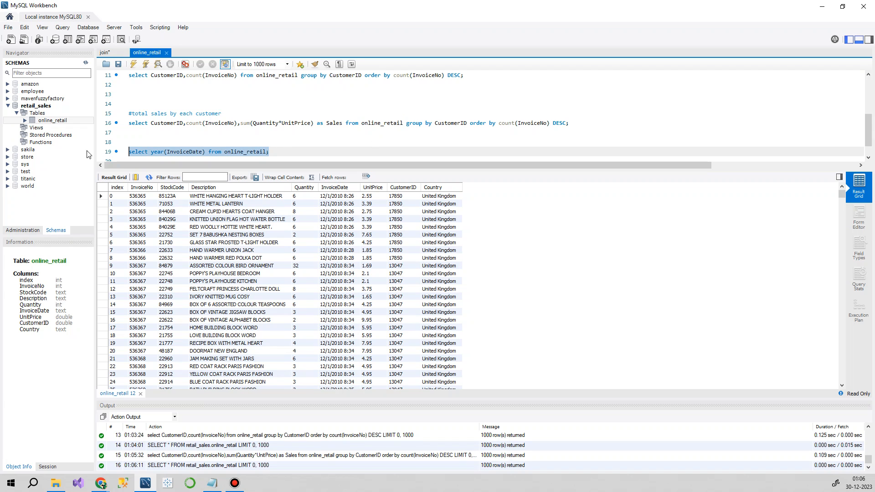
click(133, 63)
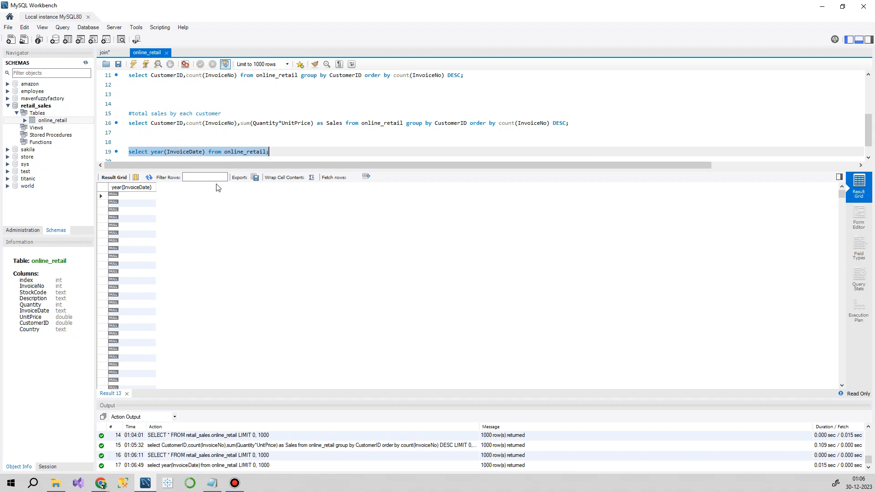
Step: Rerun the line 1 query listing all online_retail records to check the InvoiceDate format
scroll(281, 140, down, 1)
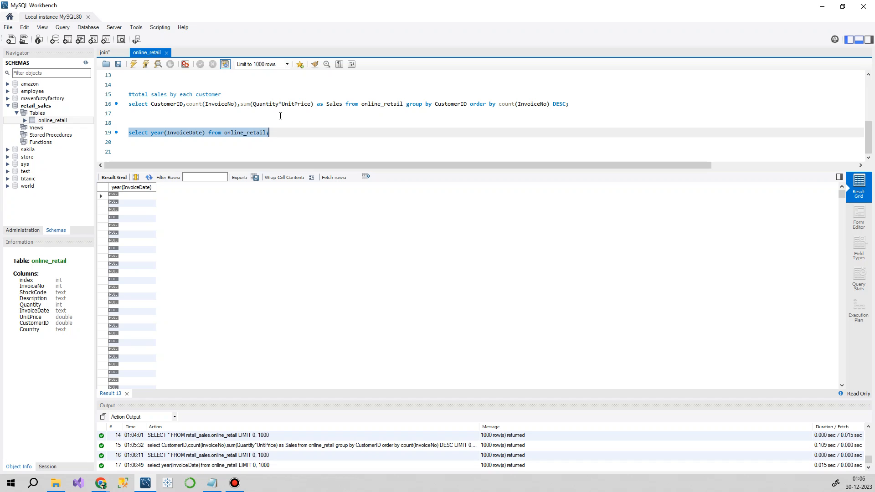
scroll(242, 156, up, 6)
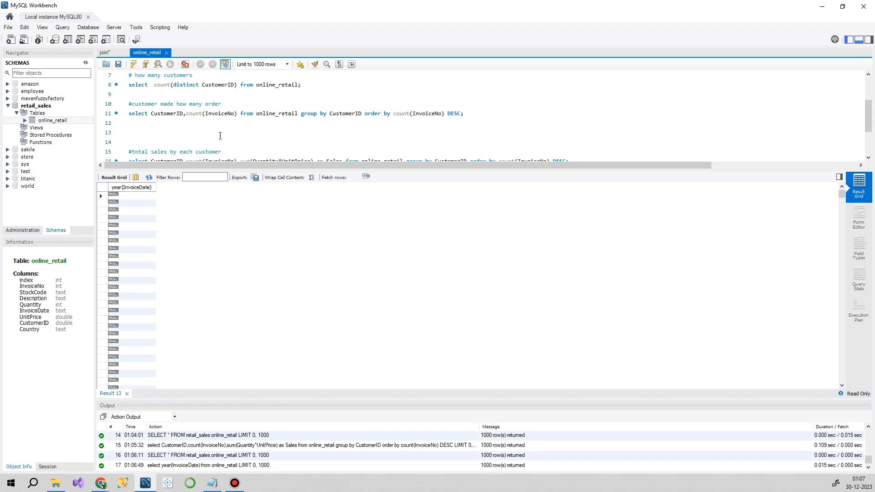
triple_click(268, 73)
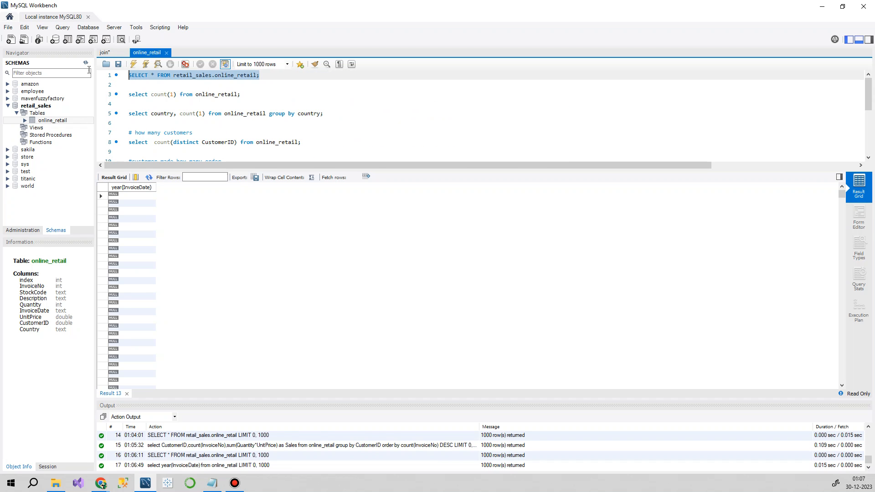
click(133, 64)
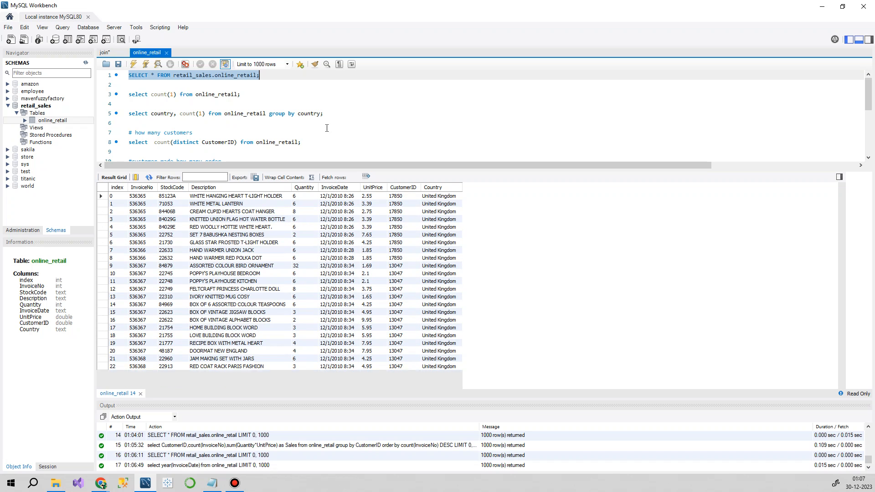
Step: Delete the InvoiceDate argument inside year() in the query on line 19
scroll(376, 115, down, 4)
click(167, 134)
mouse_move(206, 133)
mouse_down()
mouse_move(174, 132)
mouse_move(205, 132)
mouse_up()
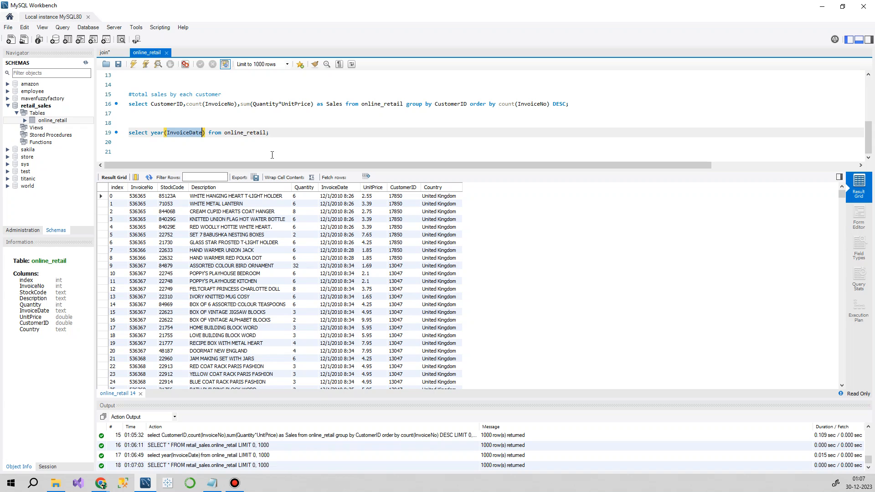
key(BackSpace)
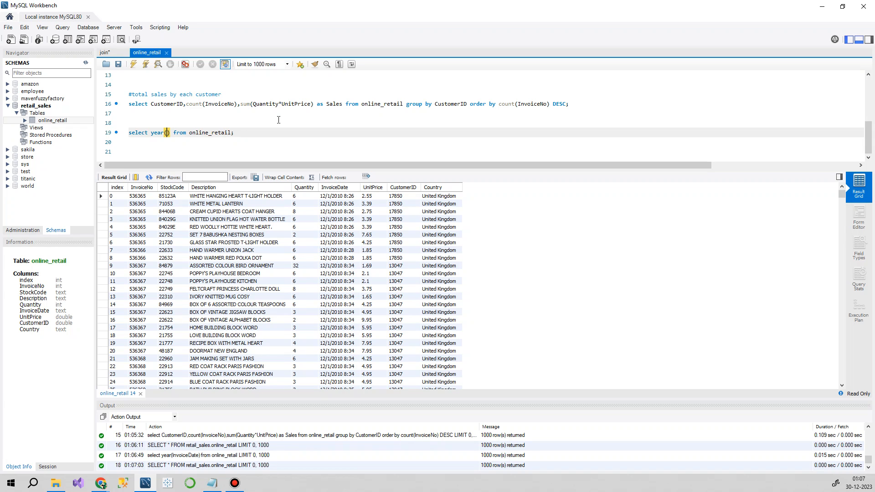
Step: Enter to_date() as the argument of year() in the query on line 19
text(To_)
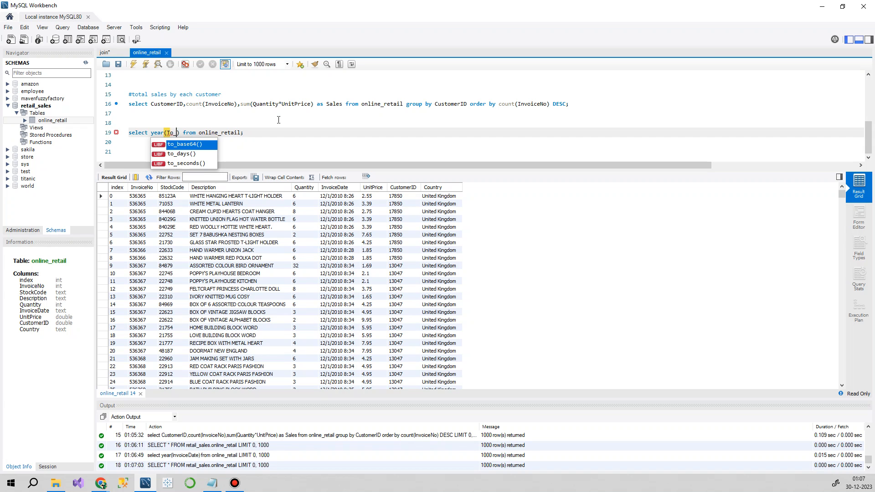
text(date)
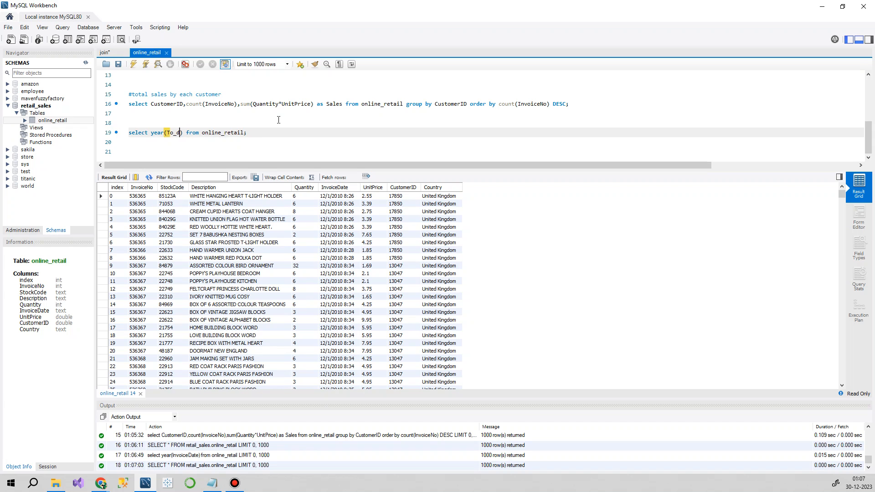
key(BackSpace)
key(BackSpace)
key(BackSpace)
key(BackSpace)
key(BackSpace)
key(BackSpace)
key(BackSpace)
text(to_)
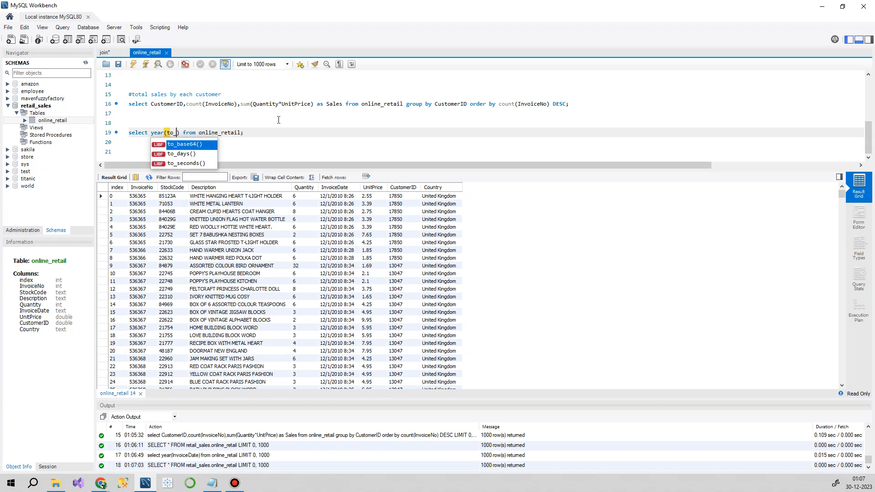
text(da)
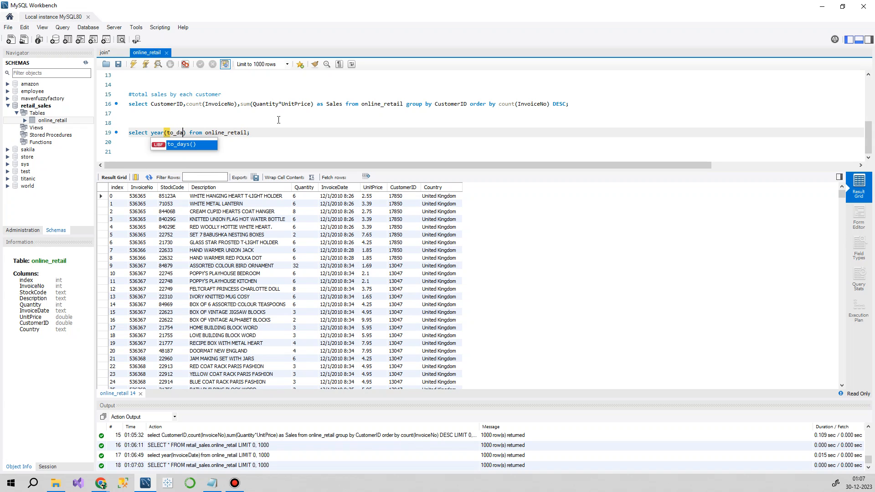
text(te)
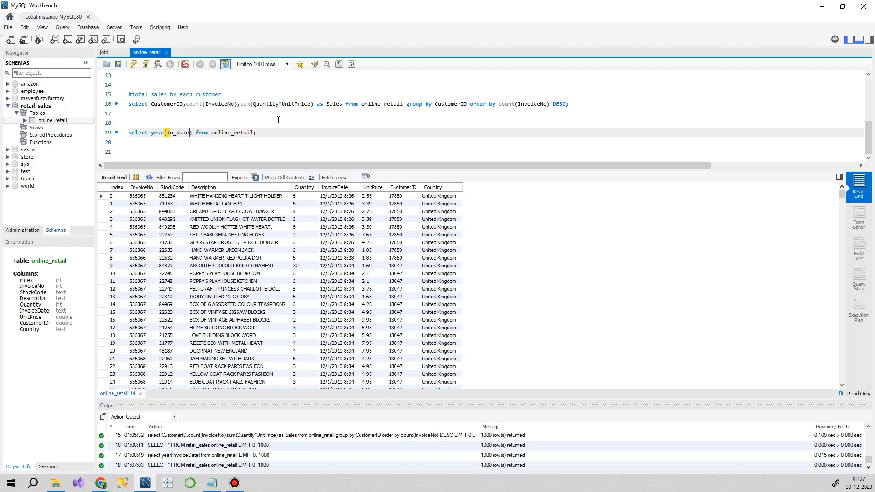
text(())
Step: Replace to_date() with date_format() inside year() in the query on line 19
key(Left)
key(Left)
key(Right)
key(BackSpace)
key(BackSpace)
key(BackSpace)
key(BackSpace)
key(BackSpace)
key(BackSpace)
key(BackSpace)
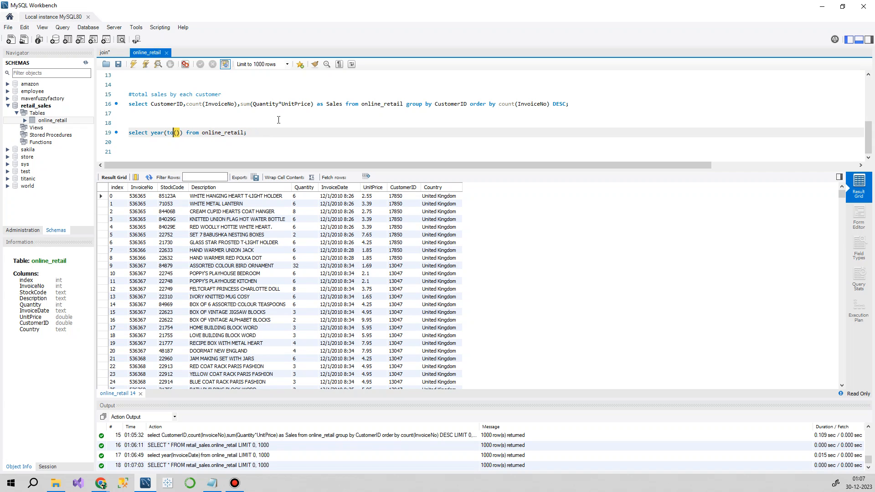
text(date)
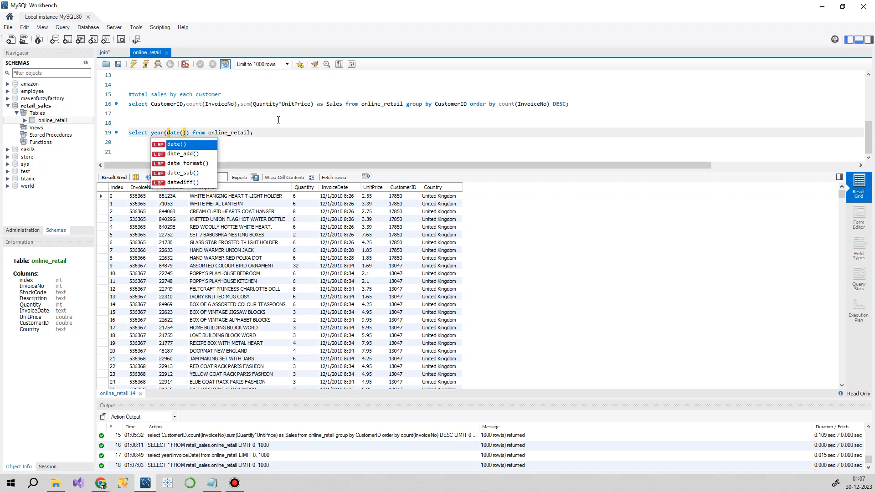
key(Down)
key(Down)
key(Return)
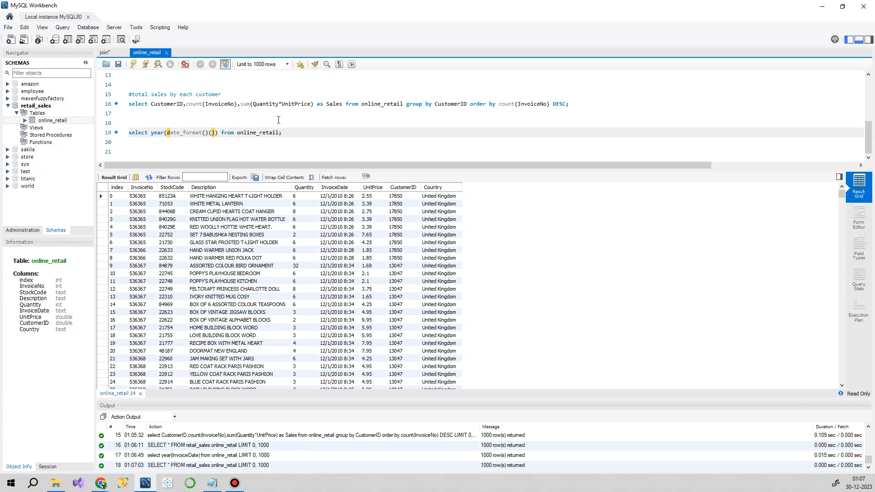
key(Right)
key(Right)
key(BackSpace)
key(BackSpace)
key(Left)
Step: Give date_format() the arguments InvoiceDate and 'yyyy-MM-dd HH:MM:SS' in the line 19 query
text(InvoiceDate, '')
key(Left)
text(yyyy)
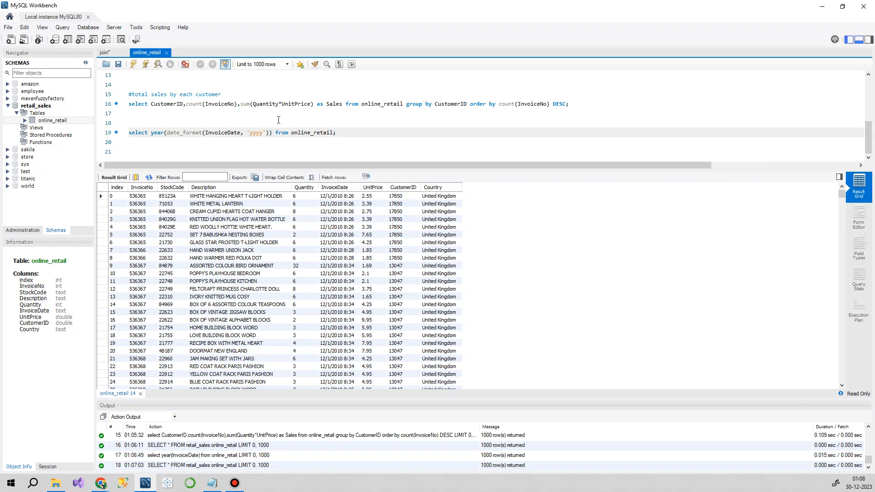
text(-MM-dd HH:MM:SS)
key(Right)
Step: Run the line 19 query that takes the year from the date_format() expression
drag(385, 133, 118, 135)
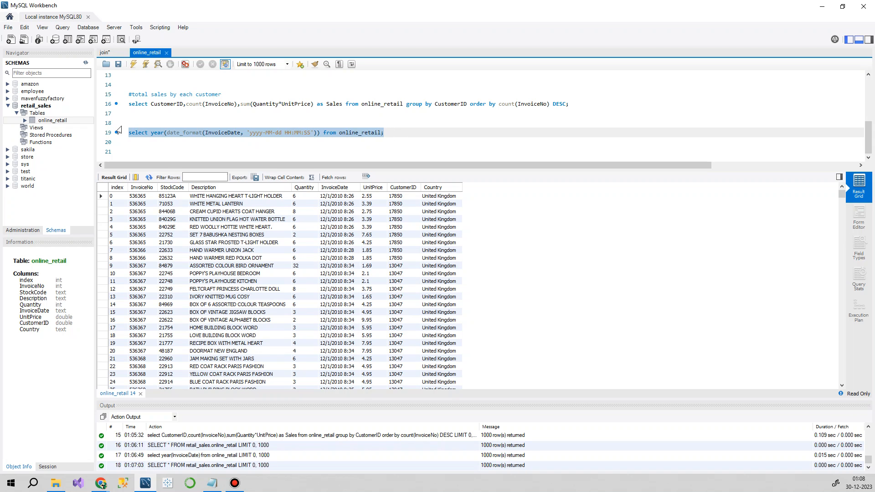
click(134, 64)
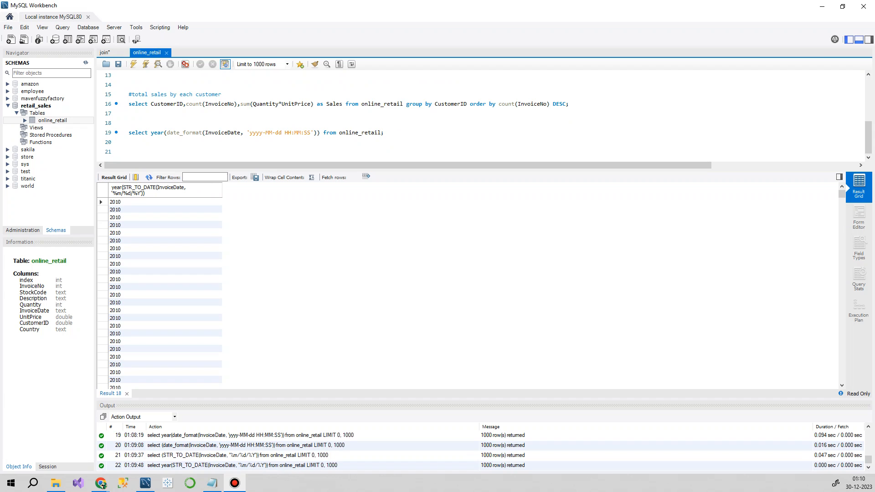
click(218, 132)
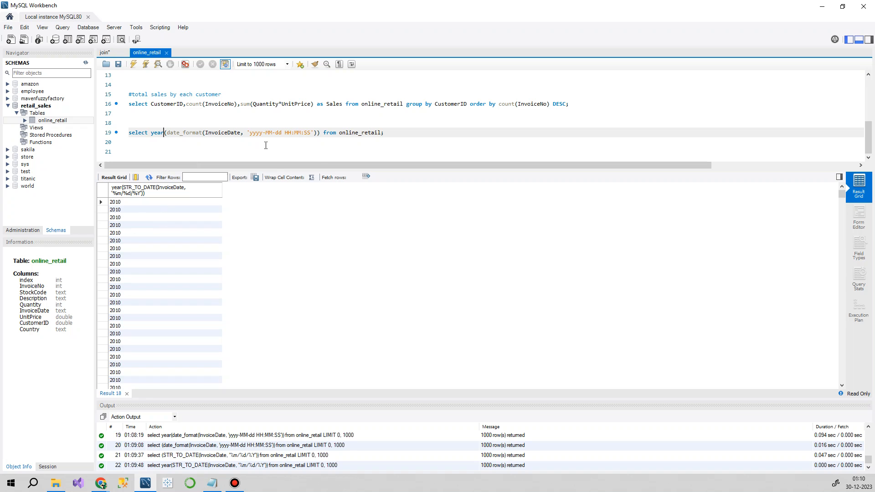
triple_click(277, 133)
click(133, 64)
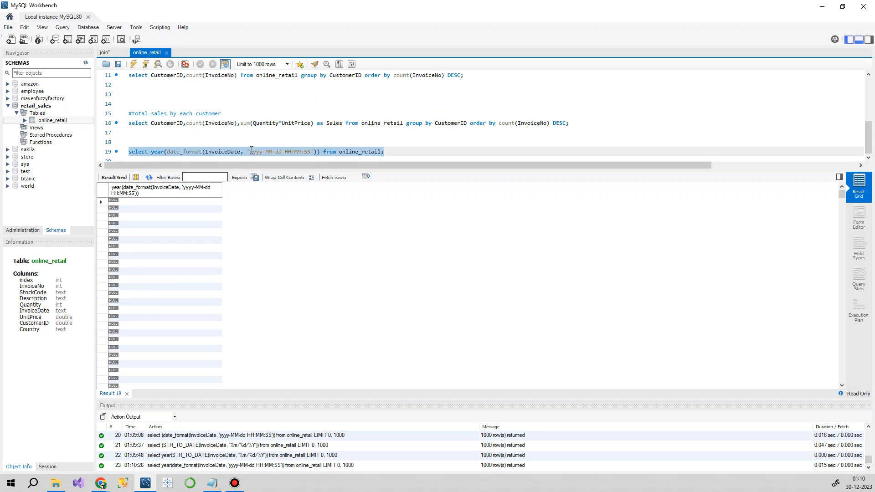
Step: Replace the function date_format with str_to_date in the query on line 19, keeping its arguments
scroll(250, 153, down, 1)
click(193, 132)
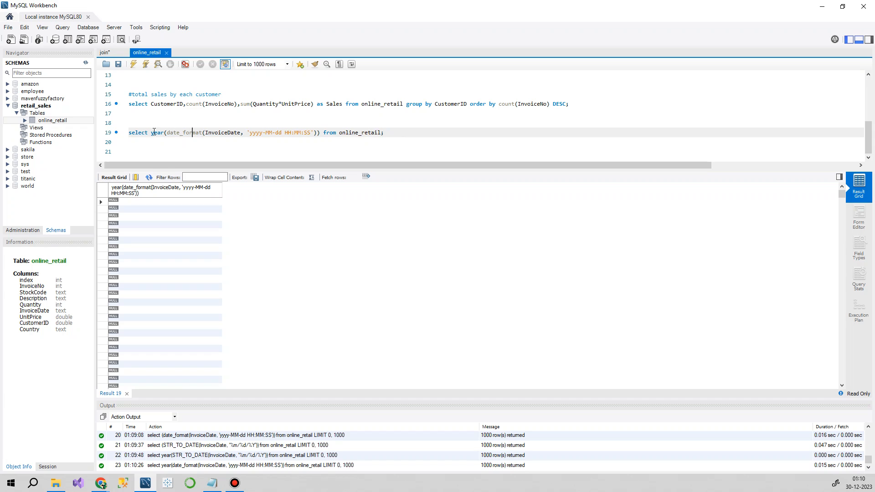
double_click(179, 132)
text(ST)
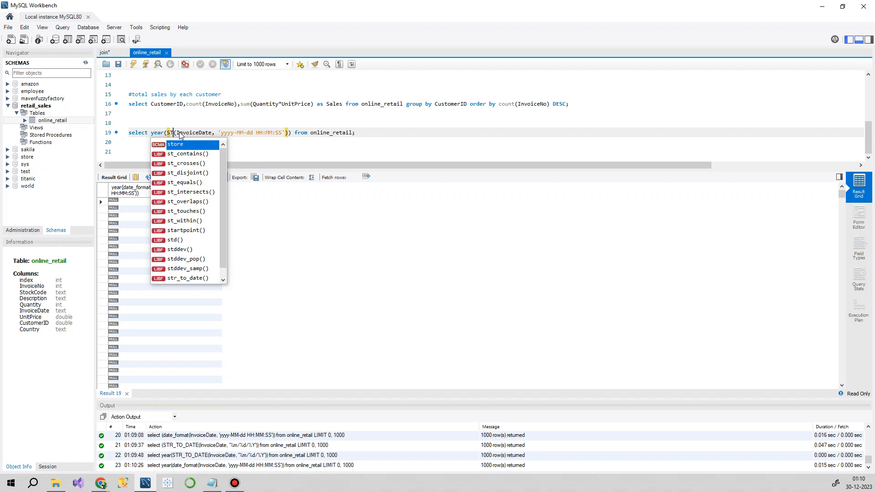
text(R_)
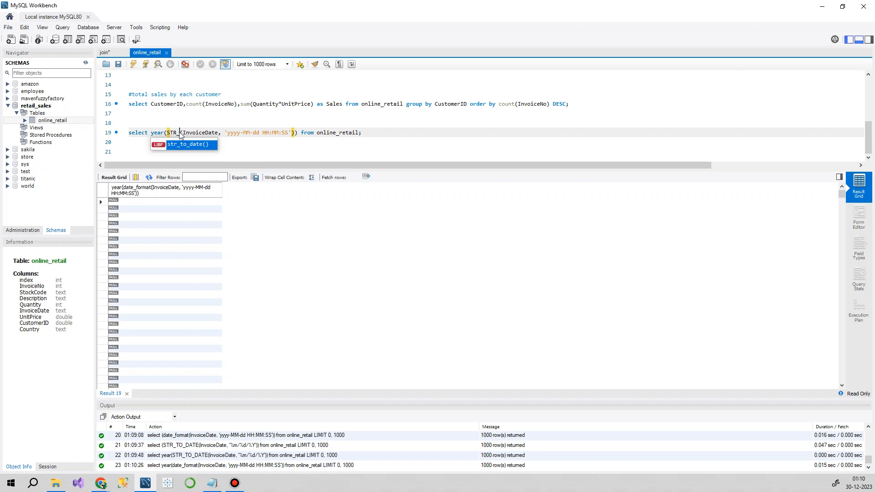
key(Return)
key(BackSpace)
key(BackSpace)
Step: Replace the format string in str_to_date() on line 19 with '%m/%d/%y'
key(Right)
key(Right)
key(Right)
key(Right)
key(Right)
key(Right)
key(Right)
key(Right)
key(Right)
key(Right)
key(Right)
key(Right)
key(Right)
key(Right)
key(Right)
key(Right)
key(Right)
key(Right)
key(Right)
key(Right)
key(Right)
key(Right)
key(Right)
key(Right)
key(Right)
key(Right)
key(Right)
key(Right)
key(Right)
key(Right)
key(Right)
key(Right)
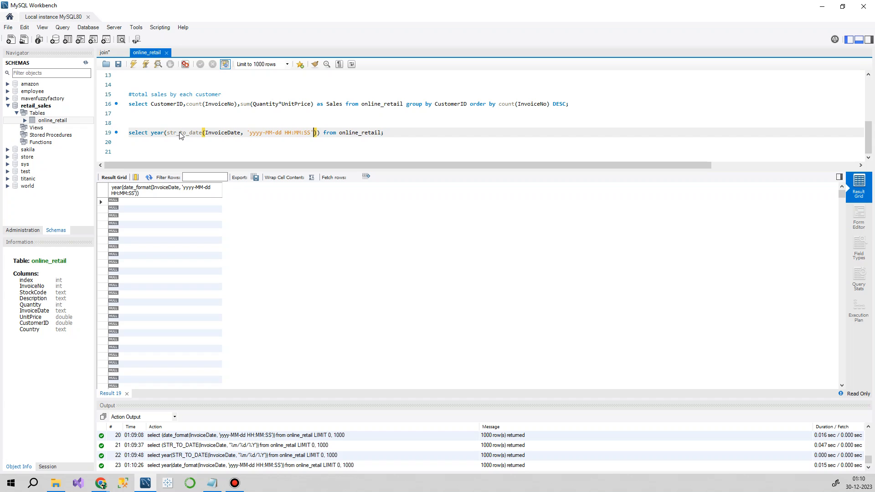
key(BackSpace)
key(BackSpace)
key(BackSpace)
key(BackSpace)
key(BackSpace)
key(BackSpace)
key(BackSpace)
key(BackSpace)
key(BackSpace)
key(BackSpace)
key(BackSpace)
key(BackSpace)
key(BackSpace)
key(BackSpace)
key(BackSpace)
key(BackSpace)
key(BackSpace)
key(BackSpace)
key(BackSpace)
key(BackSpace)
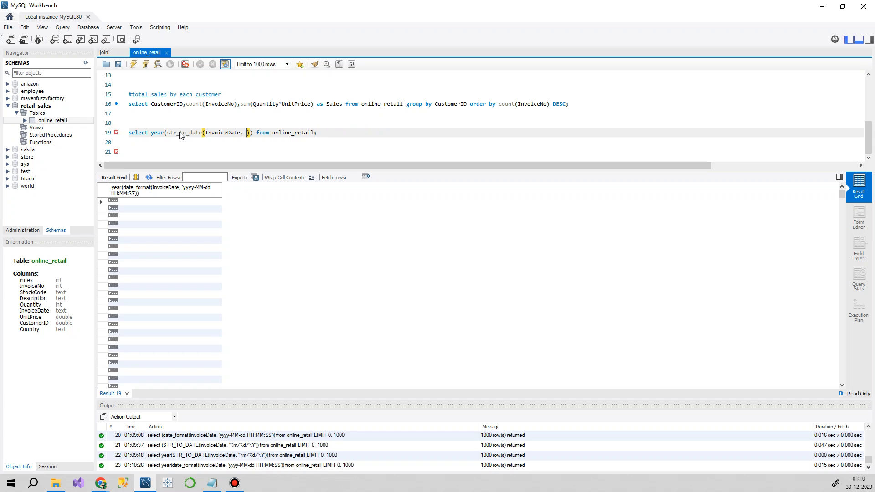
text(')
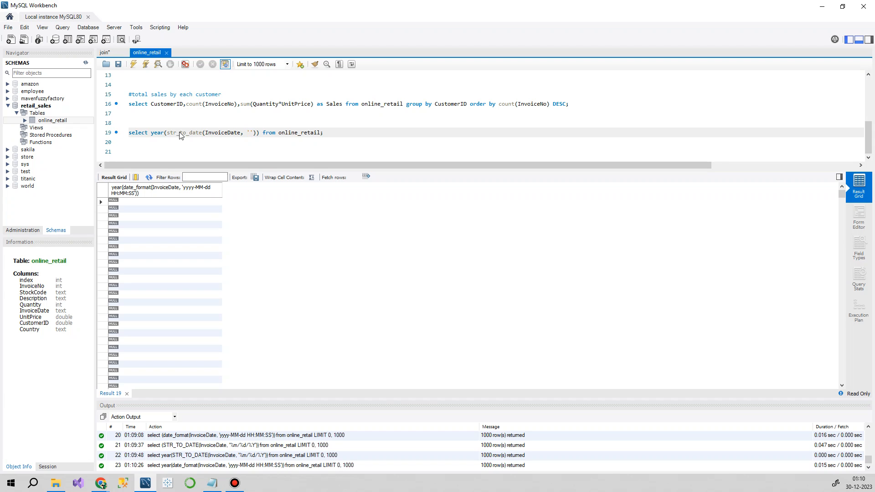
text(%m/%d/%y)
Step: Give the year expression on line 19 the alias year and run the query
key(Right)
key(Right)
key(Right)
text(As dat)
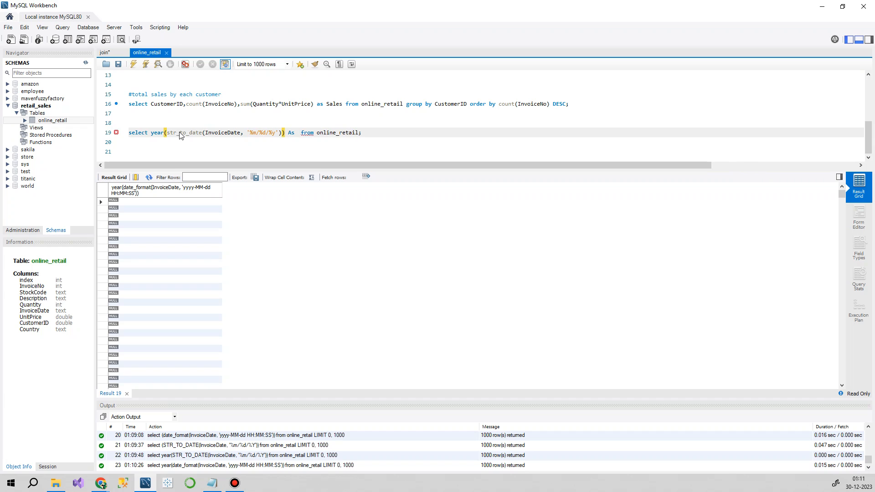
text(e)
click(365, 132)
click(165, 143)
drag(165, 144, 122, 130)
double_click(301, 133)
text(year)
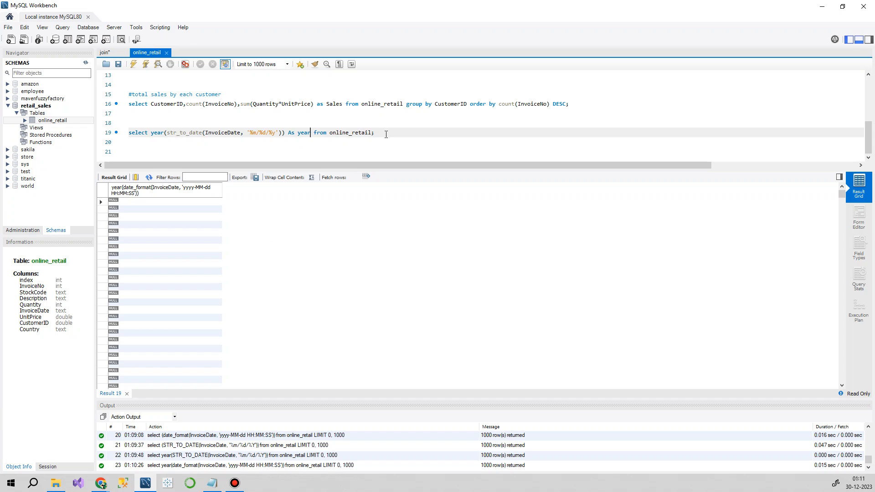
drag(375, 133, 99, 135)
click(132, 66)
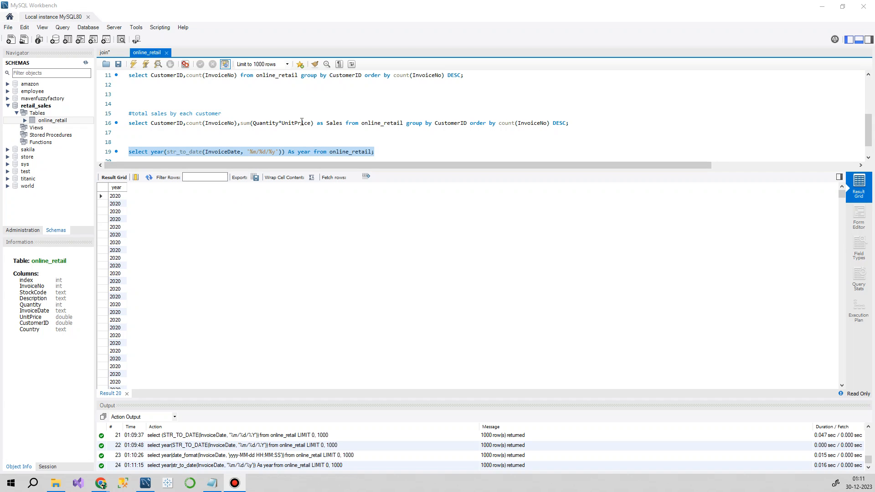
Step: Start a Select query on line 20 with the aliased year expression copied from line 19, followed by a comma
scroll(302, 123, down, 1)
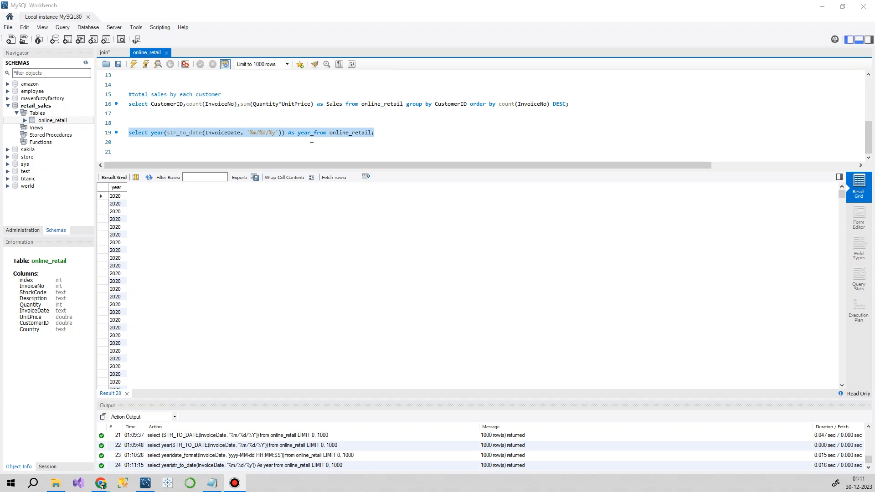
click(243, 143)
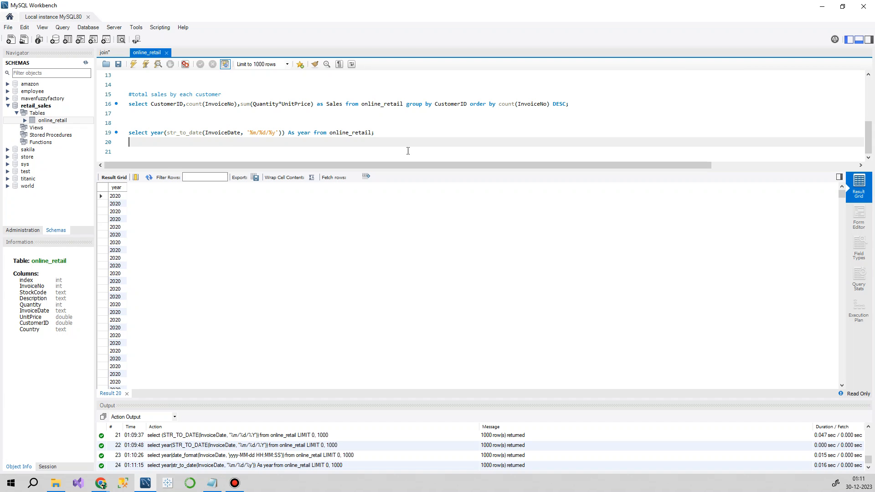
text(Select)
double_click(162, 104)
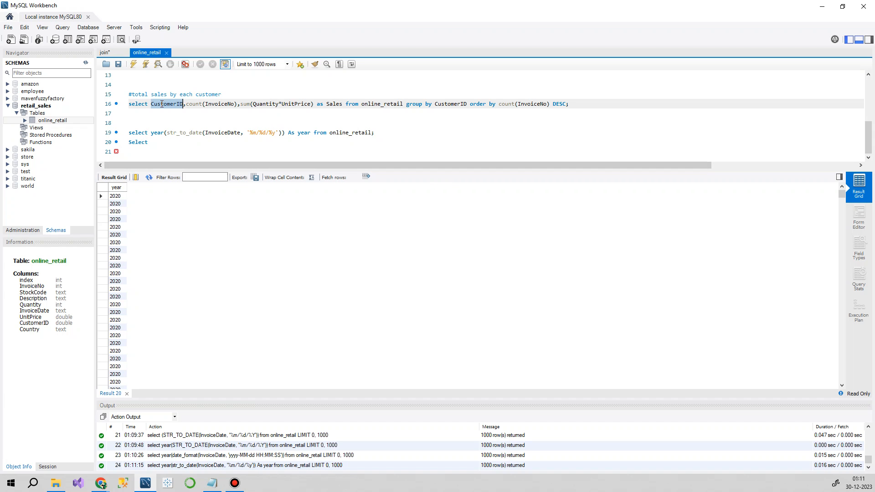
click(168, 144)
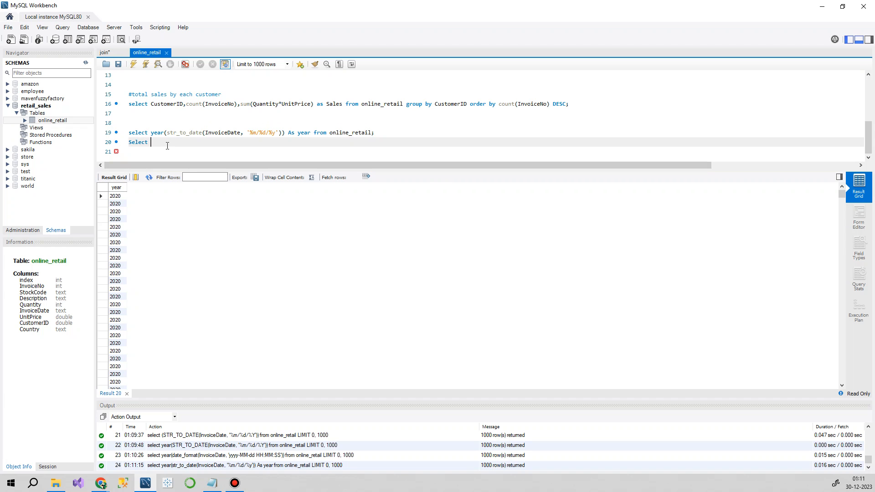
drag(152, 134, 311, 136)
key(ctrl+c)
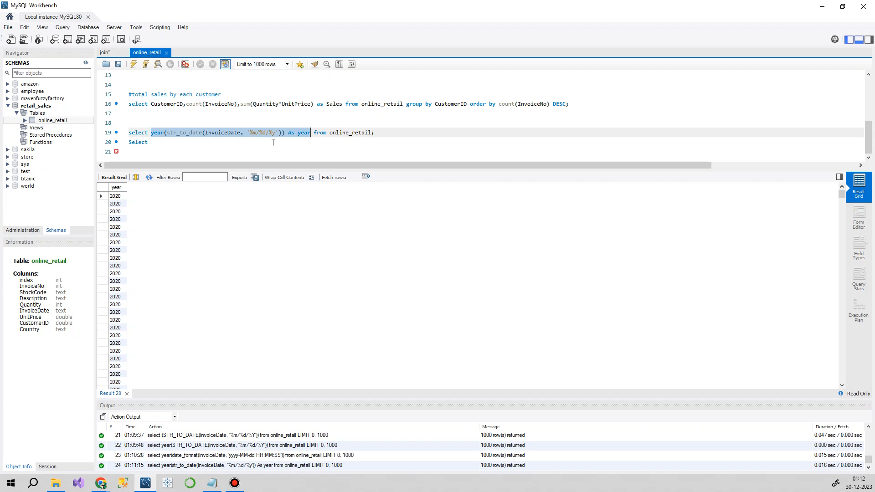
click(214, 142)
key(ctrl+v)
text(,)
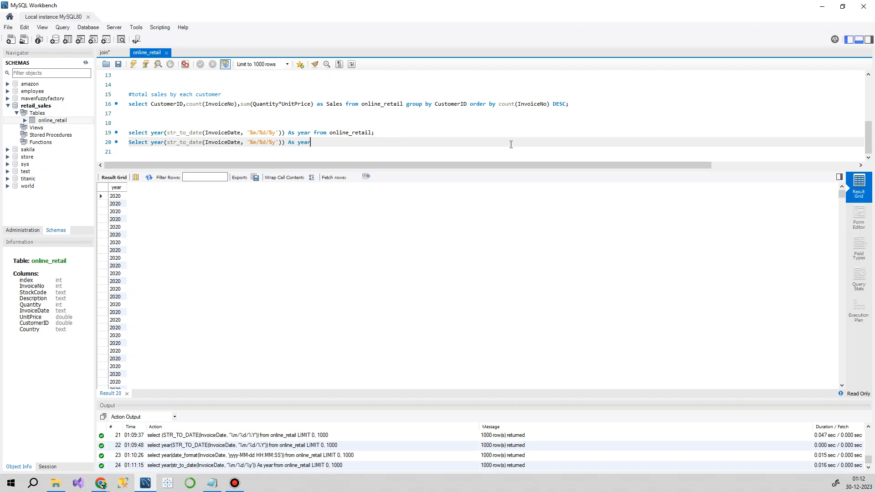
Step: Add sum(Quantity*UnitPrice) as Sales, copied from line 16, as the second column of the line 20 query
scroll(267, 125, up, 2)
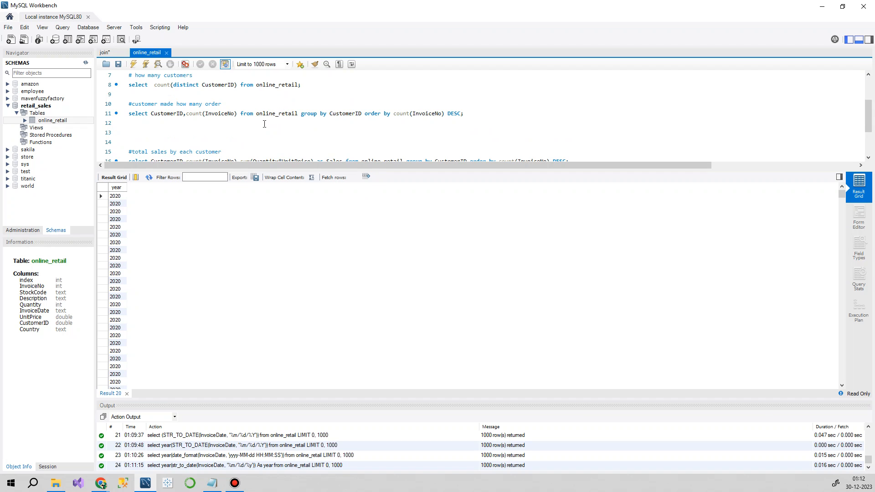
scroll(219, 113, up, 2)
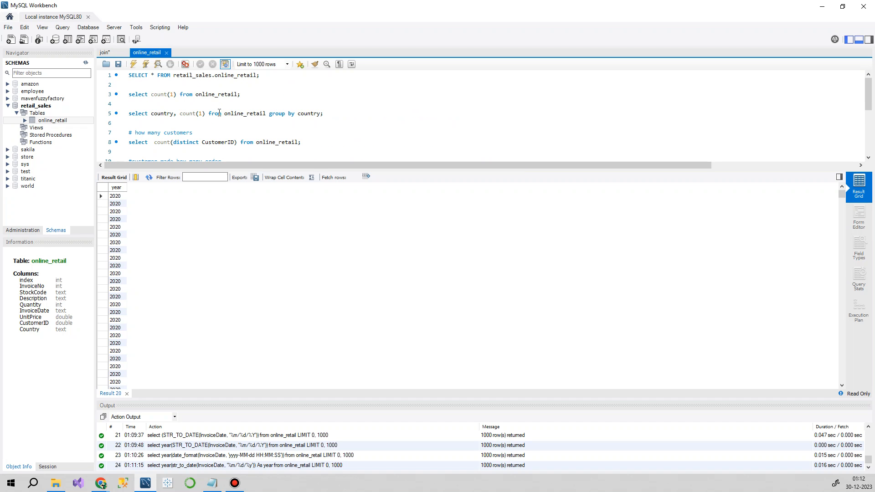
scroll(288, 122, down, 1)
scroll(379, 133, down, 1)
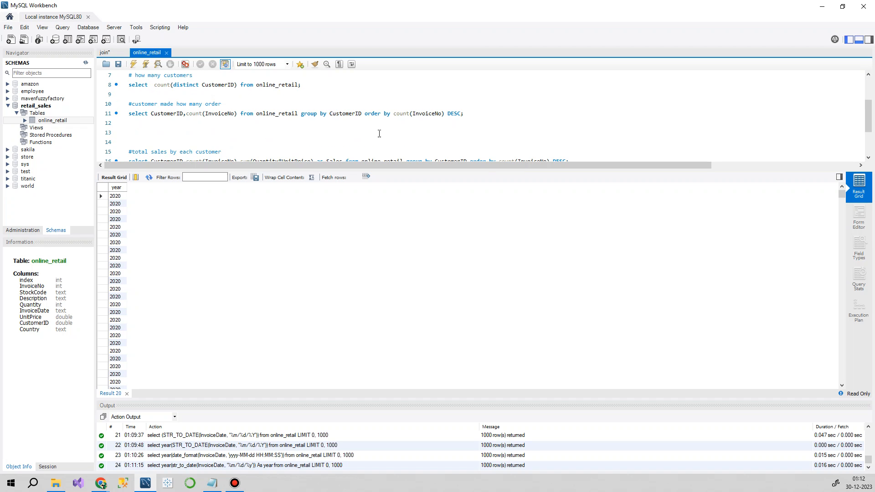
scroll(379, 133, down, 1)
drag(343, 133, 242, 133)
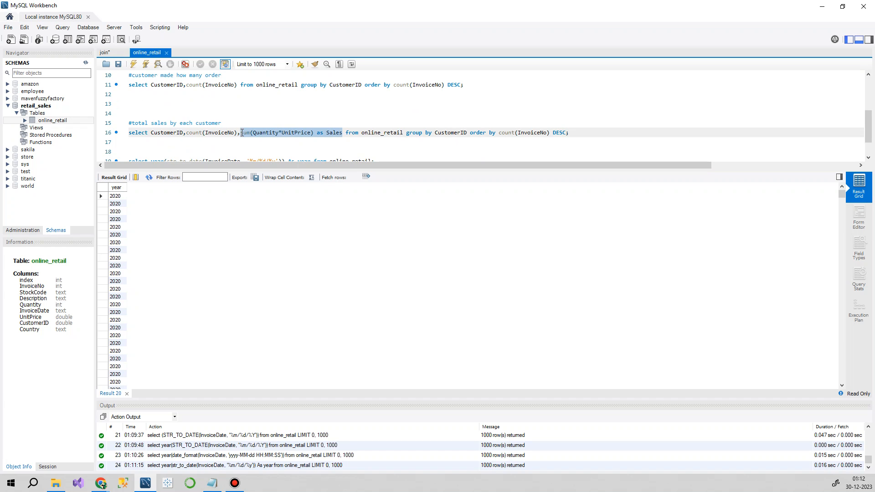
scroll(300, 140, down, 1)
scroll(268, 146, up, 1)
scroll(256, 143, down, 1)
click(319, 143)
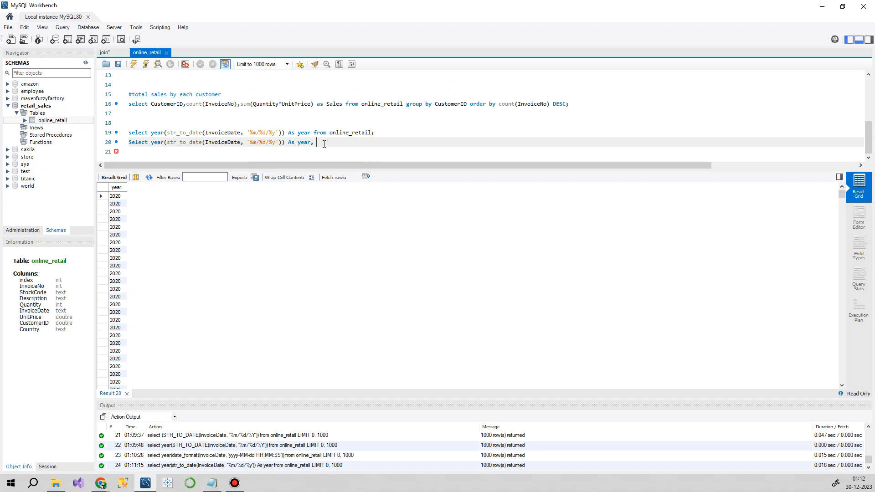
key(ctrl+v)
Step: Add the from clause to the line 20 query with the table name online_retail copied from line 16
text(from)
double_click(382, 104)
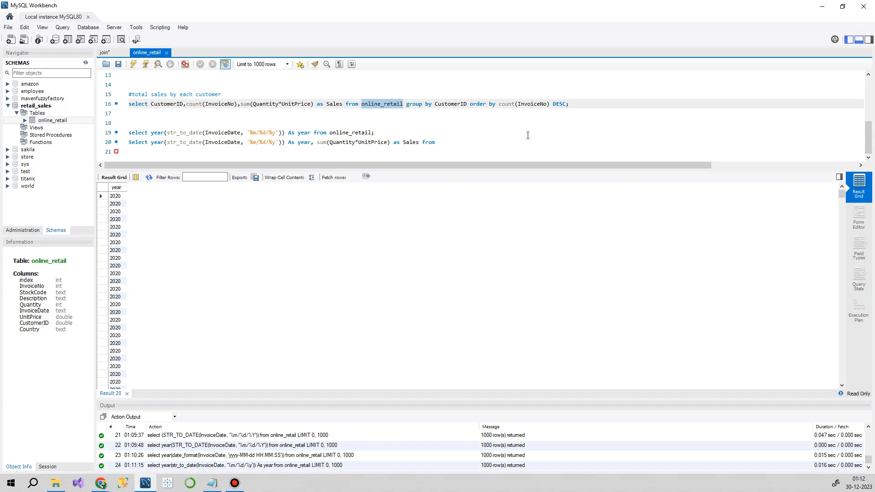
click(489, 143)
key(ctrl+v)
Step: Append a group by clause to the line 20 query using year(str_to_date(InvoiceDate, '%m/%d/%y'))
drag(407, 105, 433, 105)
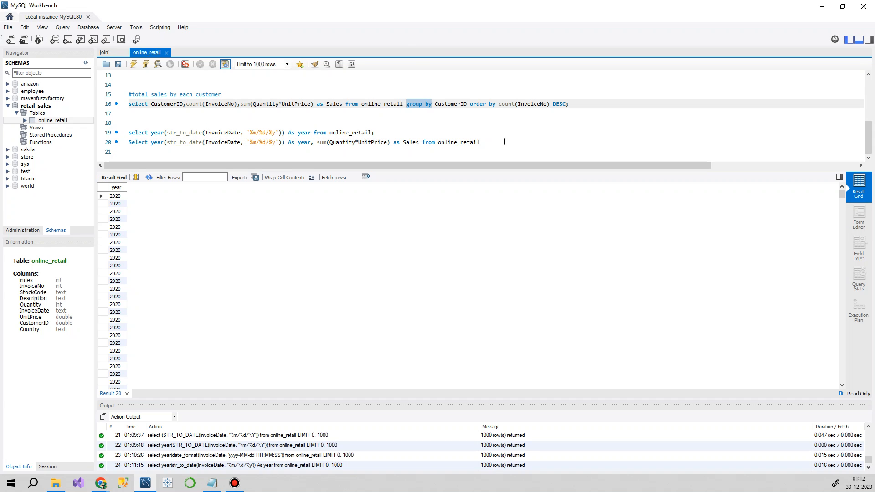
click(506, 142)
key(ctrl+v)
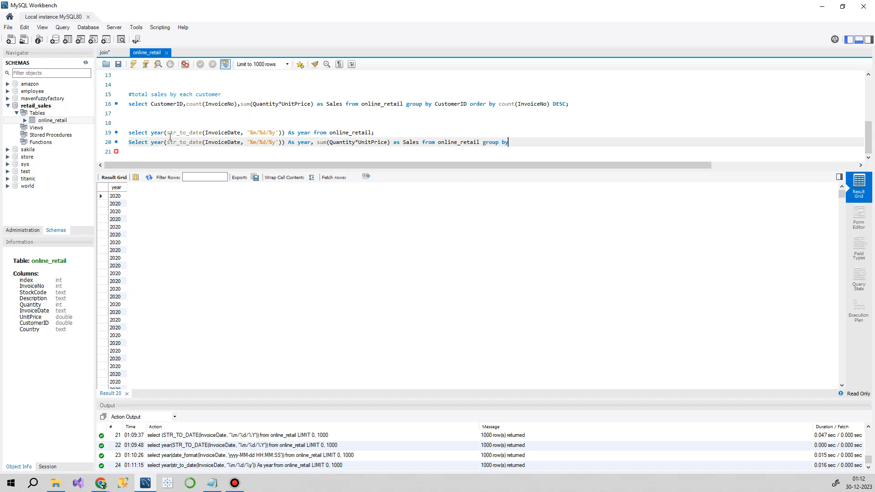
drag(151, 142, 286, 145)
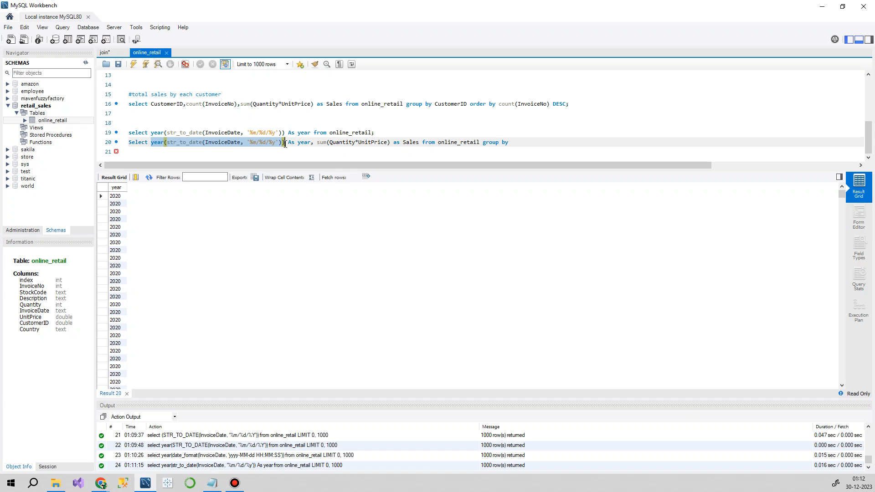
key(ctrl+c)
click(526, 146)
key(ctrl+v)
click(510, 142)
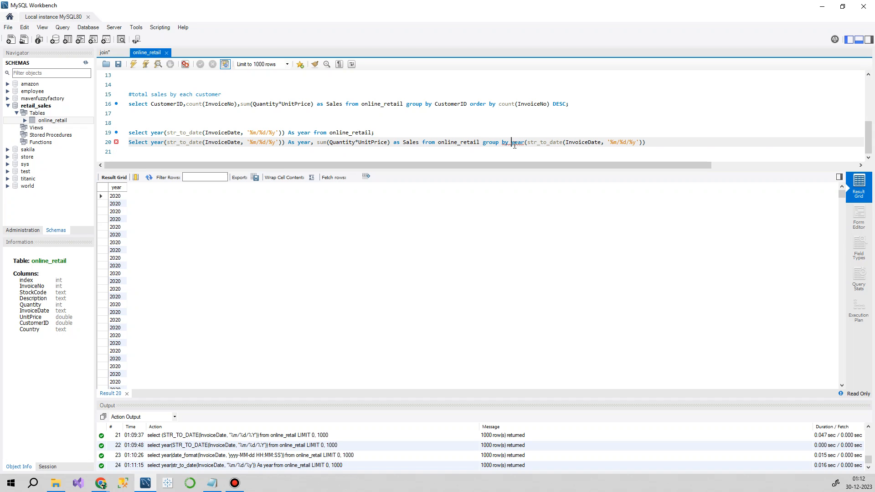
Step: Add sum(Quantity*UnitPrice) to the group by list on line 20 and end the query with a semicolon
click(656, 142)
text(;)
click(318, 143)
drag(318, 142, 390, 144)
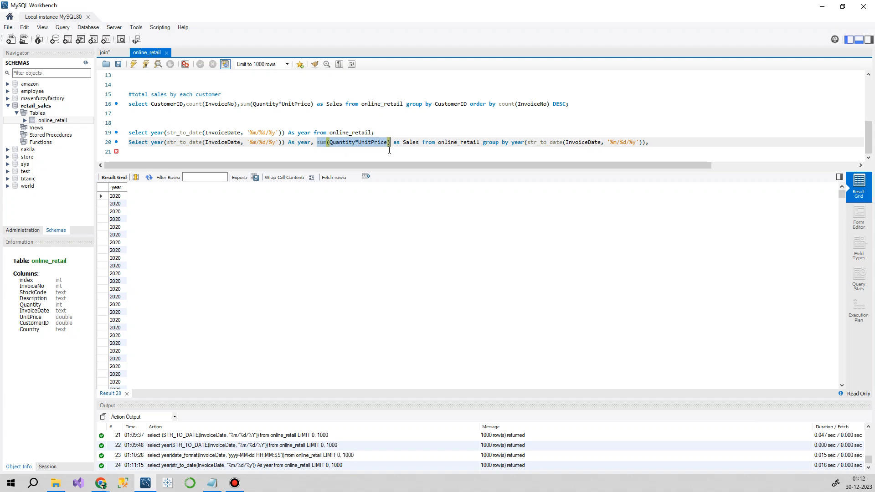
click(671, 141)
key(ctrl+v)
text(;)
Step: Run the line 20 query, and remove sum(Quantity*UnitPrice) from its group by list while keeping the closing semicolon
drag(748, 141, 129, 144)
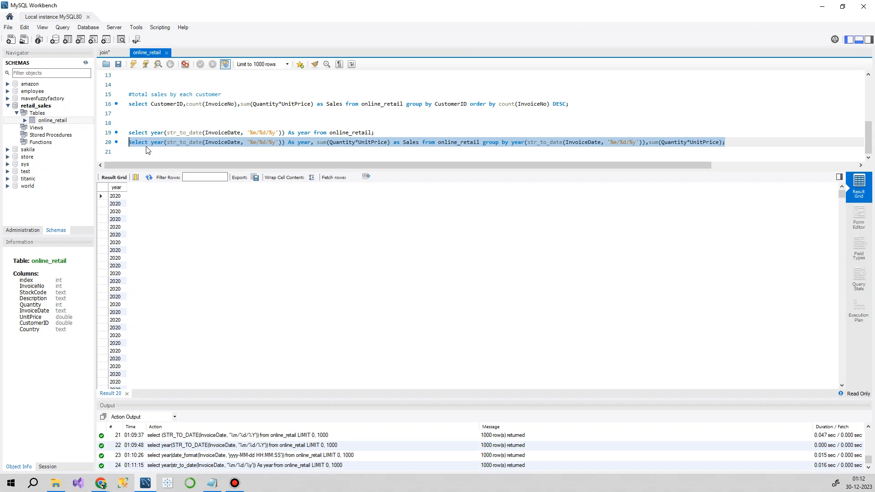
click(133, 64)
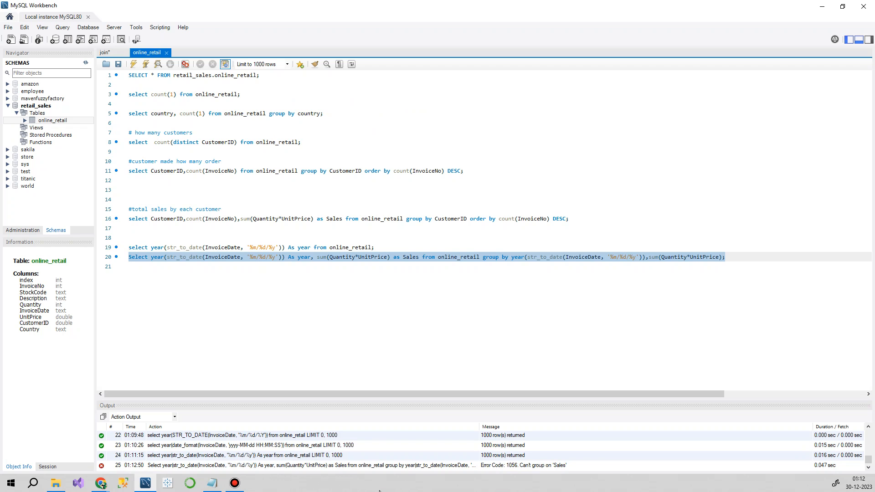
click(637, 295)
mouse_move(646, 258)
mouse_down()
mouse_move(720, 258)
mouse_move(650, 257)
mouse_up()
click(720, 258)
click(734, 257)
key(BackSpace)
key(BackSpace)
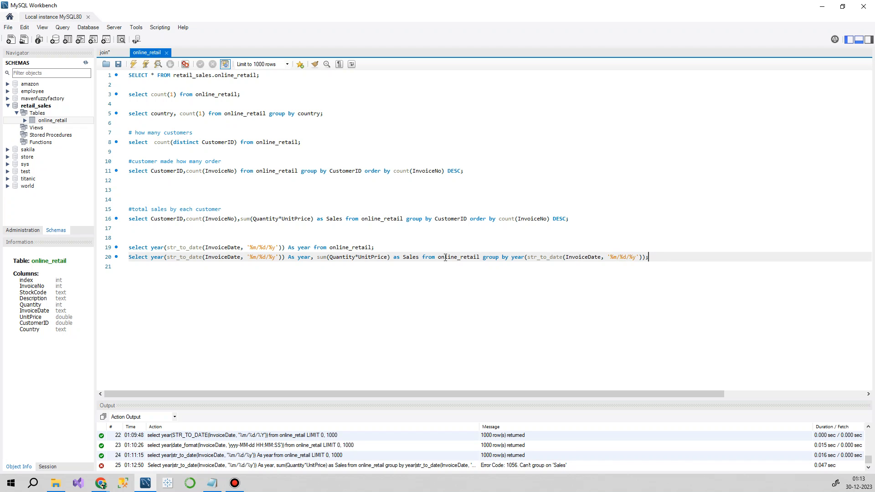
Step: Run the line 20 query grouped only by year and select the year value in the result
drag(648, 258, 129, 258)
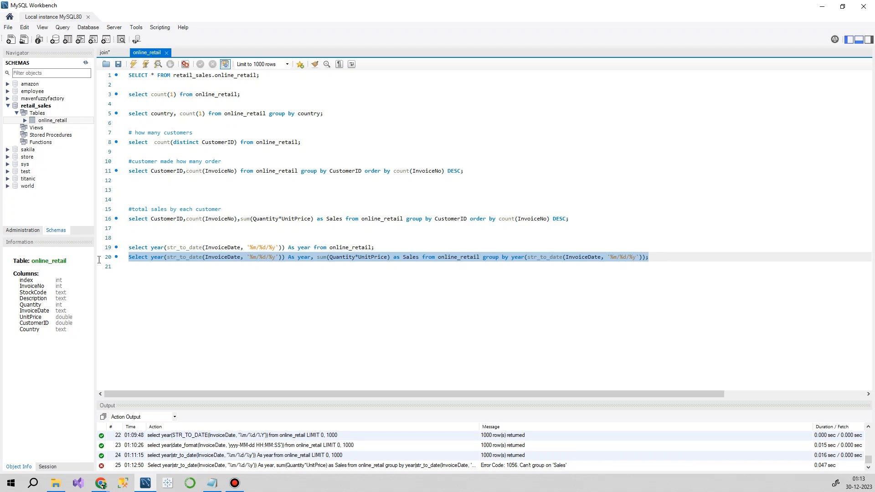
click(133, 65)
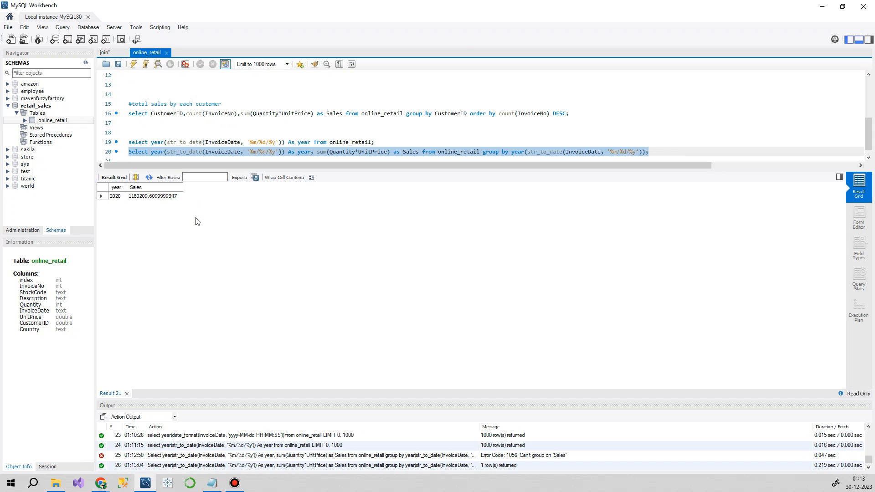
click(113, 196)
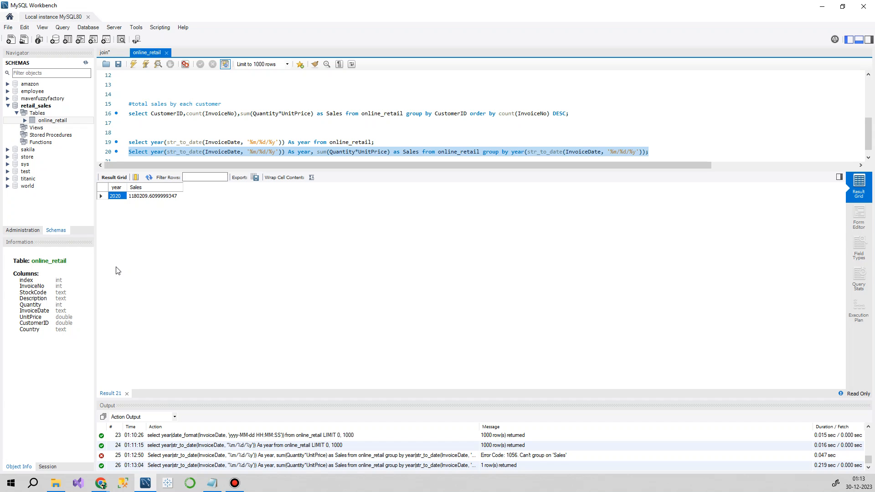
Step: Replace the year function with month in the select list of the line 20 query and run it
click(170, 133)
scroll(170, 134, down, 1)
click(153, 143)
double_click(153, 143)
text(month)
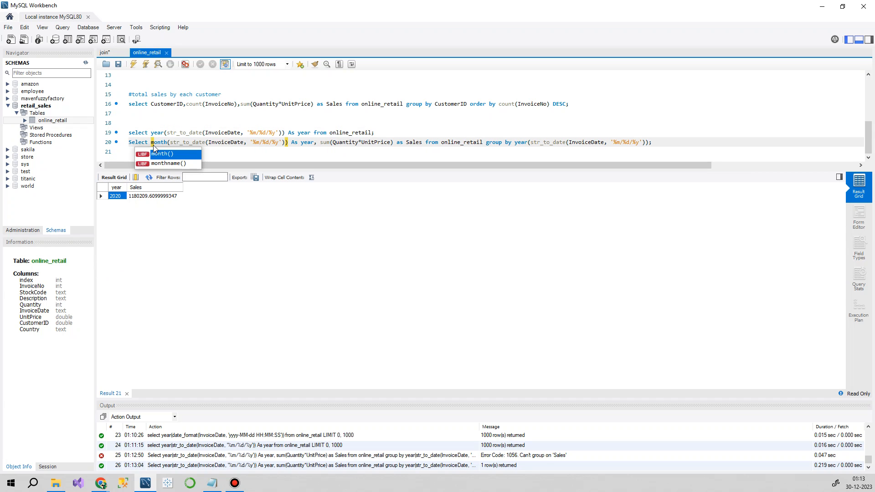
click(407, 120)
drag(657, 143, 91, 144)
click(132, 66)
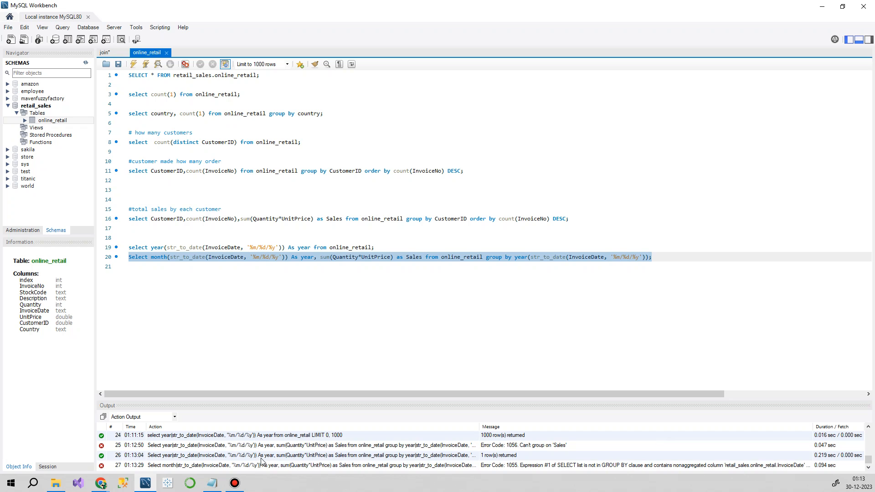
Step: Change the group by function on line 20 from year to month, run the query and check the month values in the result
click(454, 298)
double_click(520, 257)
text(month)
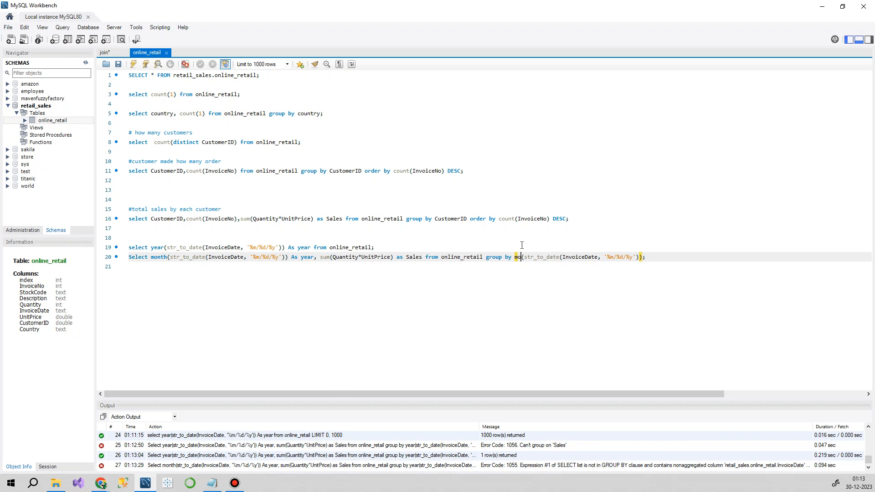
click(701, 256)
drag(702, 256, 81, 253)
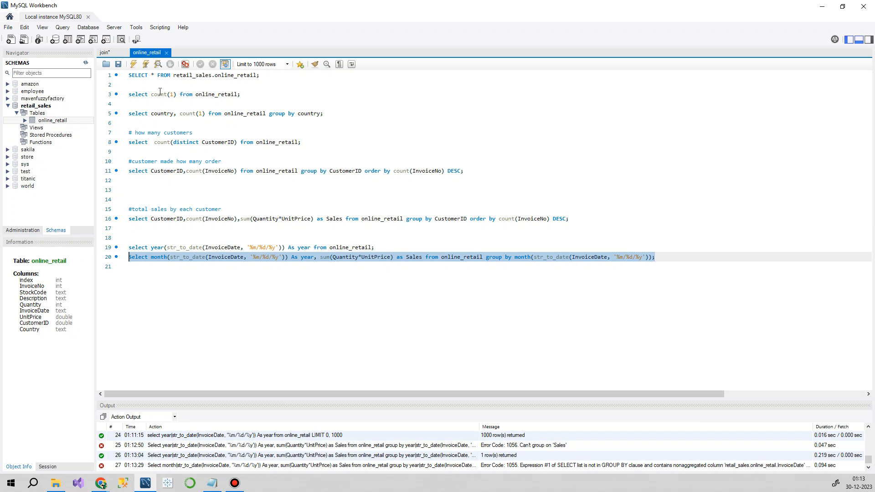
click(133, 64)
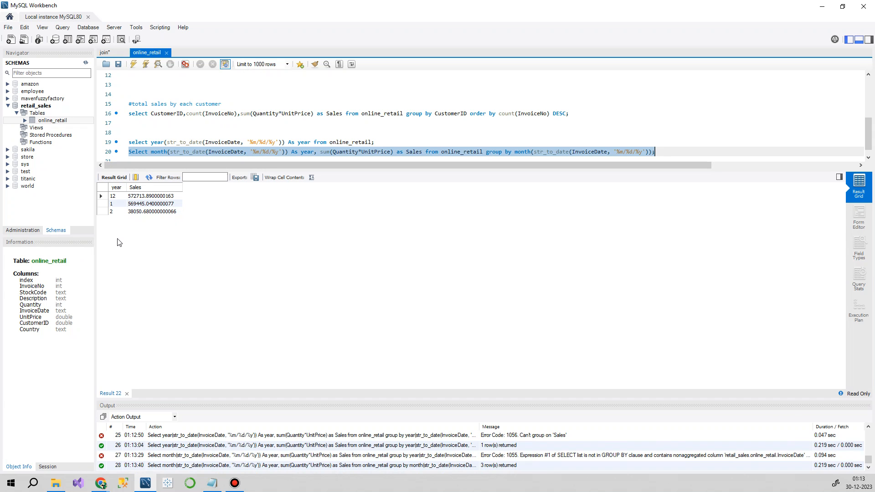
click(120, 197)
click(118, 211)
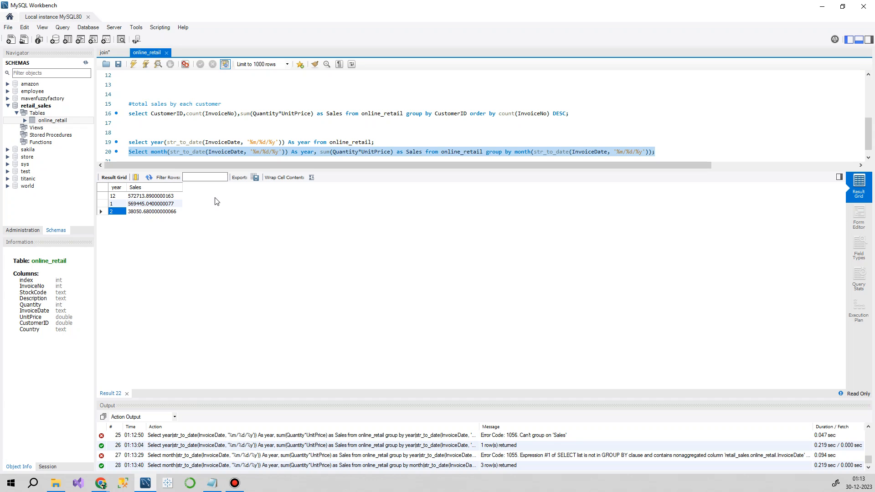
Step: Place the cursor on the empty line 21 and enlarge the query editor area to show more of the script
scroll(343, 132, down, 1)
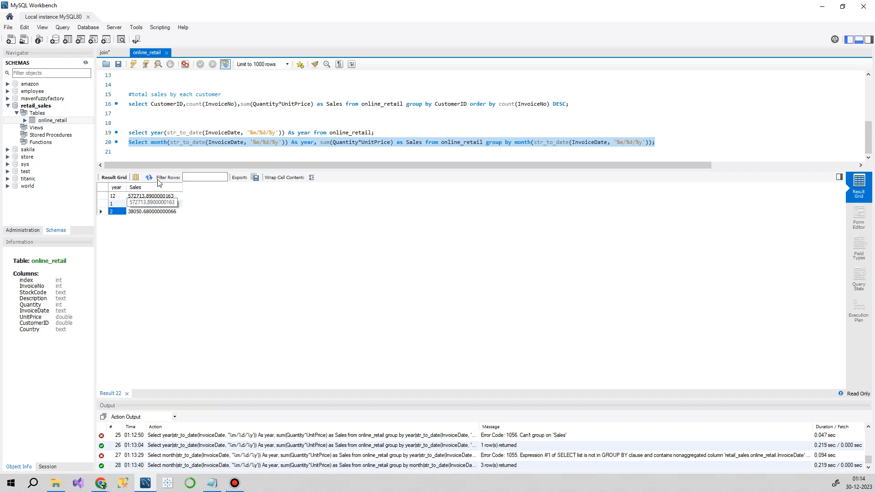
click(178, 152)
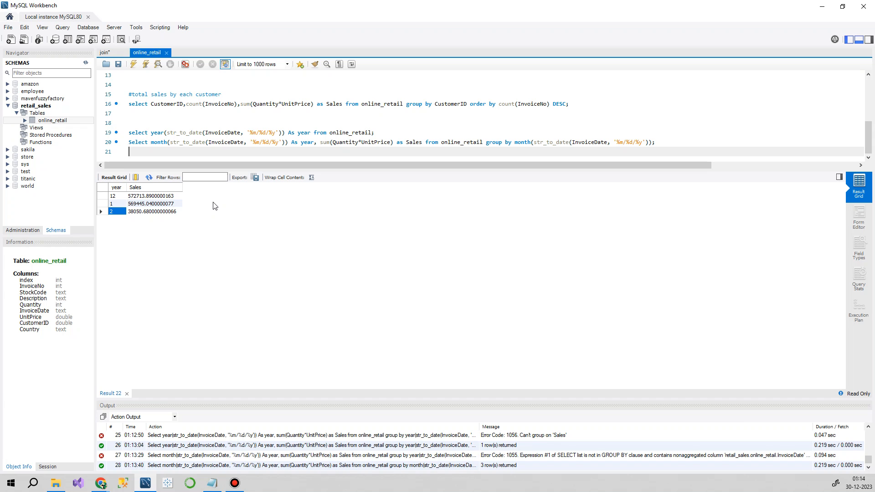
drag(306, 169, 302, 250)
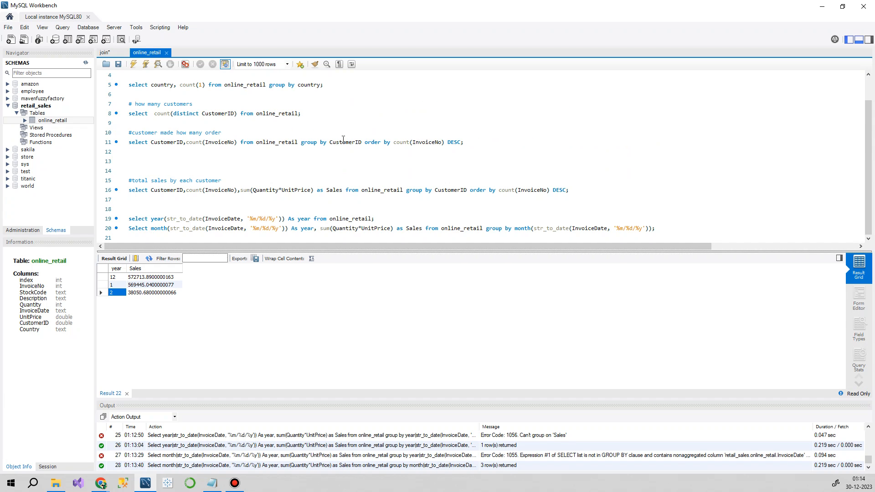
scroll(343, 139, up, 1)
scroll(337, 142, down, 1)
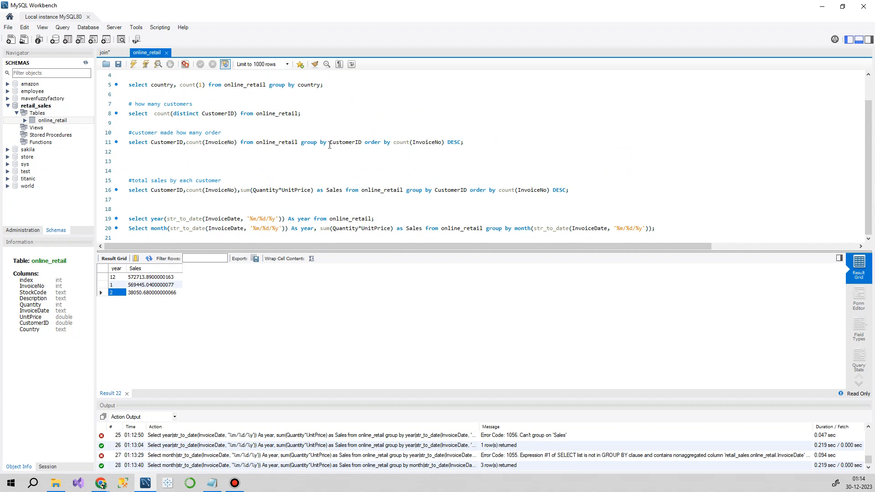